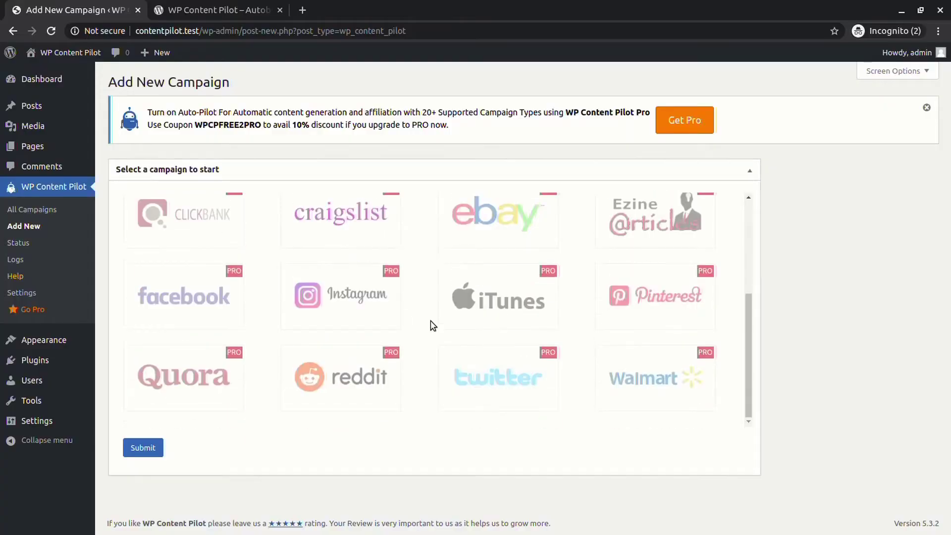
Pick the Articles tile as the new campaign's type.
{"action": "scroll", "coordinate": [433, 325], "scroll_direction": "up", "scroll_amount": 3}
{"action": "left_click", "coordinate": [227, 225]}
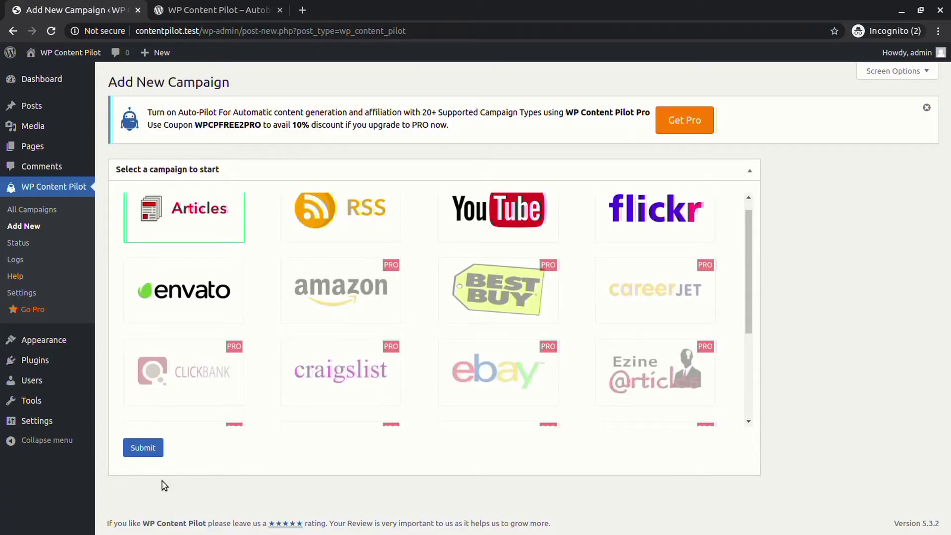
Create the campaign and name it Article.
{"action": "left_click", "coordinate": [142, 447]}
{"action": "type", "text": "Article"}
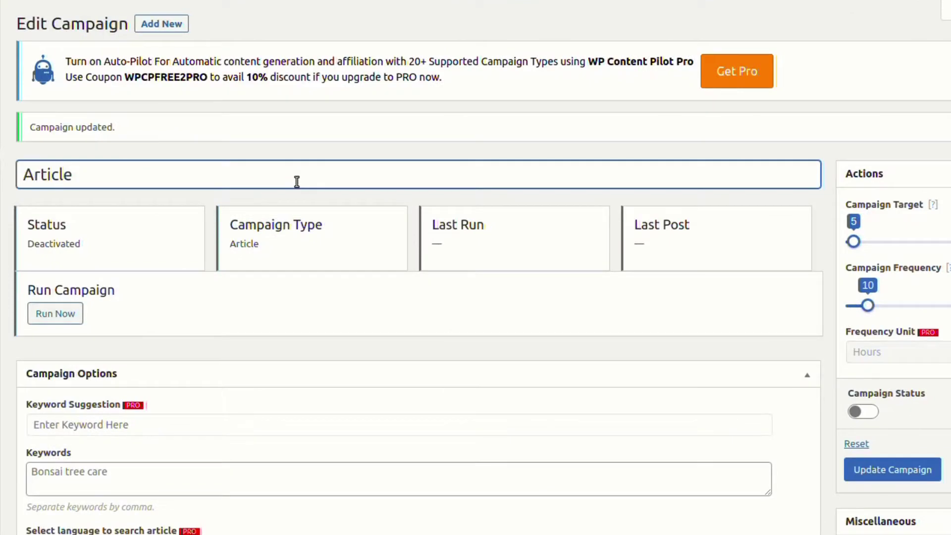
{"action": "scroll", "coordinate": [296, 181], "scroll_direction": "down", "scroll_amount": 1}
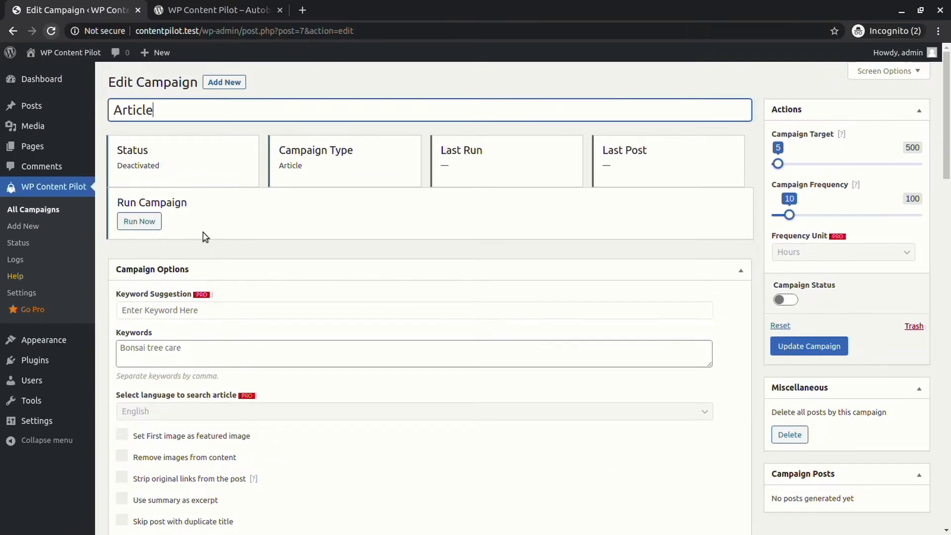
{"action": "scroll", "coordinate": [241, 225], "scroll_direction": "down", "scroll_amount": 1}
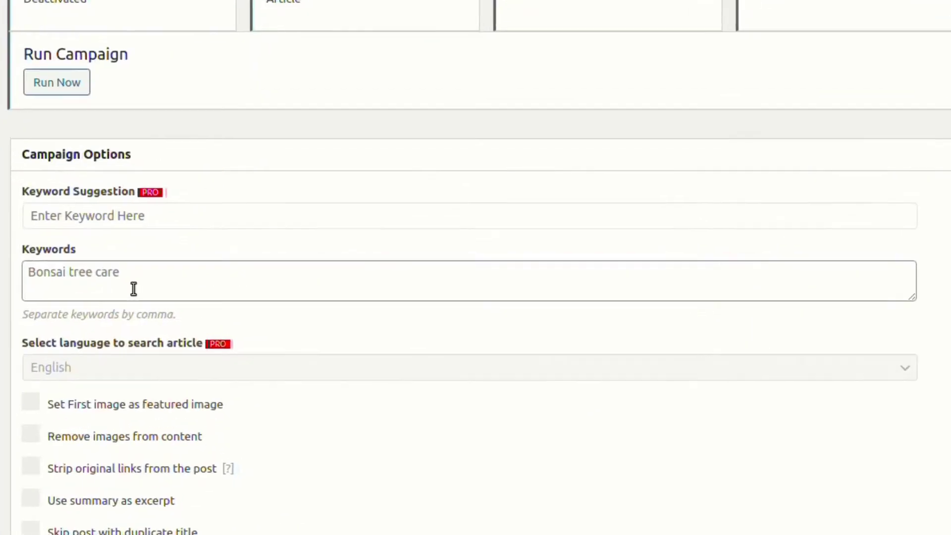
Replace the Bonsai keywords with 'best seo practices'.
{"action": "left_click", "coordinate": [190, 289]}
{"action": "key", "text": "ctrl+a"}
{"action": "type", "text": "best seo practices"}
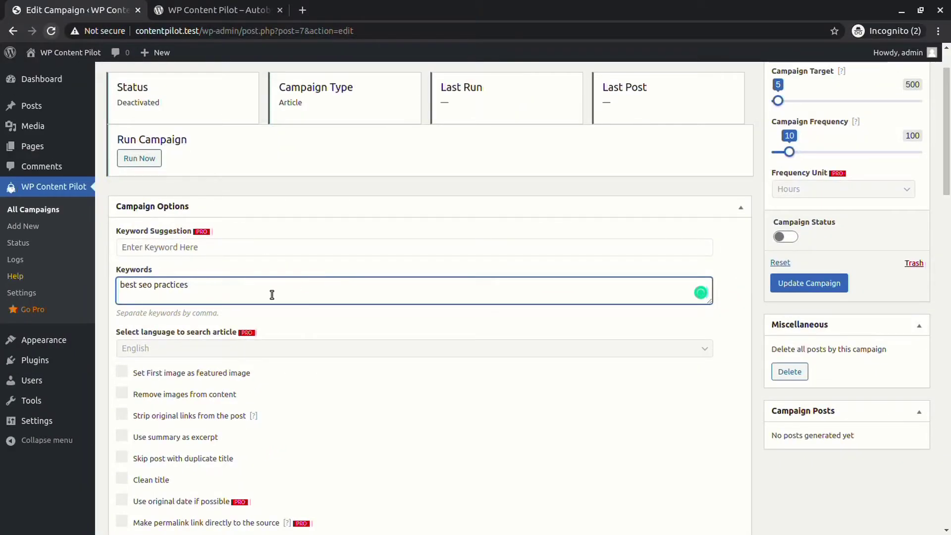
{"action": "scroll", "coordinate": [272, 295], "scroll_direction": "up", "scroll_amount": 1}
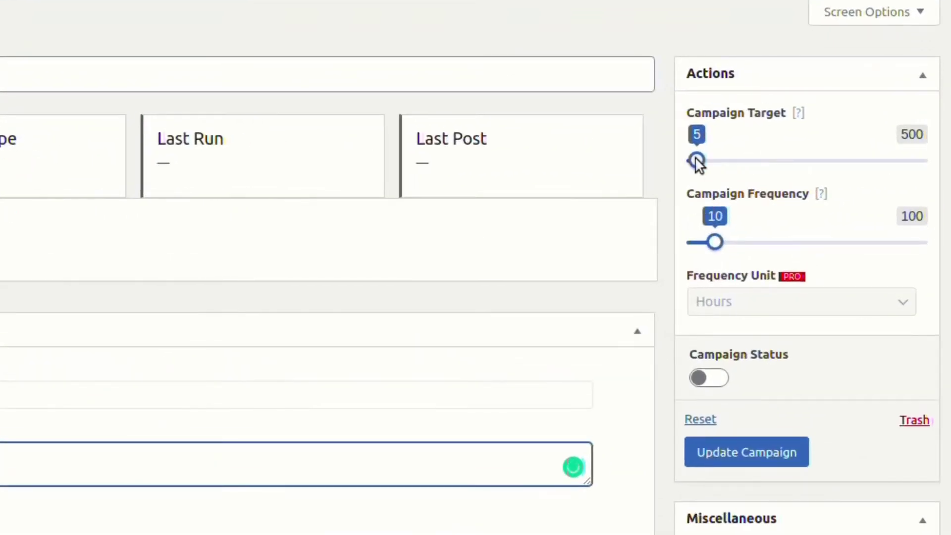
Set the target to 20 and frequency to 1, and switch the campaign on.
{"action": "left_click_drag", "start_coordinate": [695, 157], "coordinate": [702, 159]}
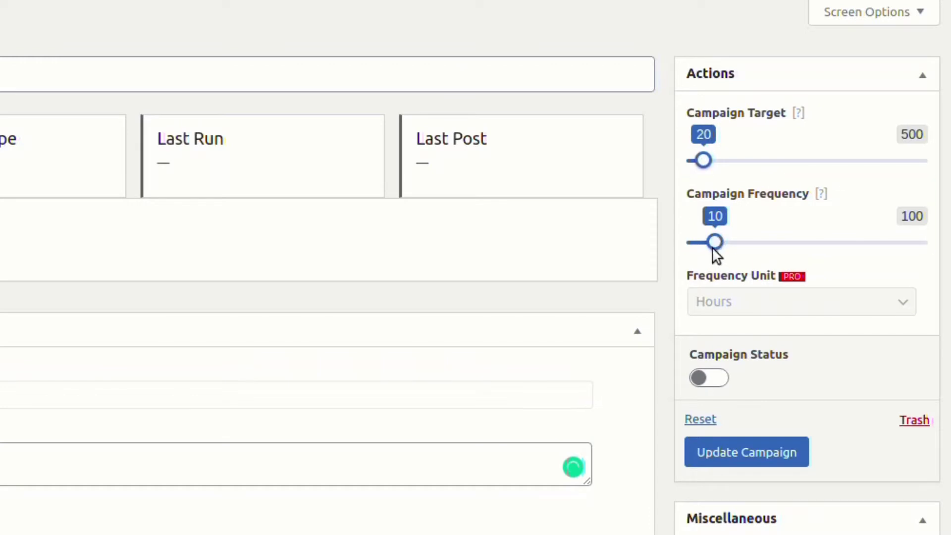
{"action": "left_click_drag", "start_coordinate": [712, 243], "coordinate": [670, 248]}
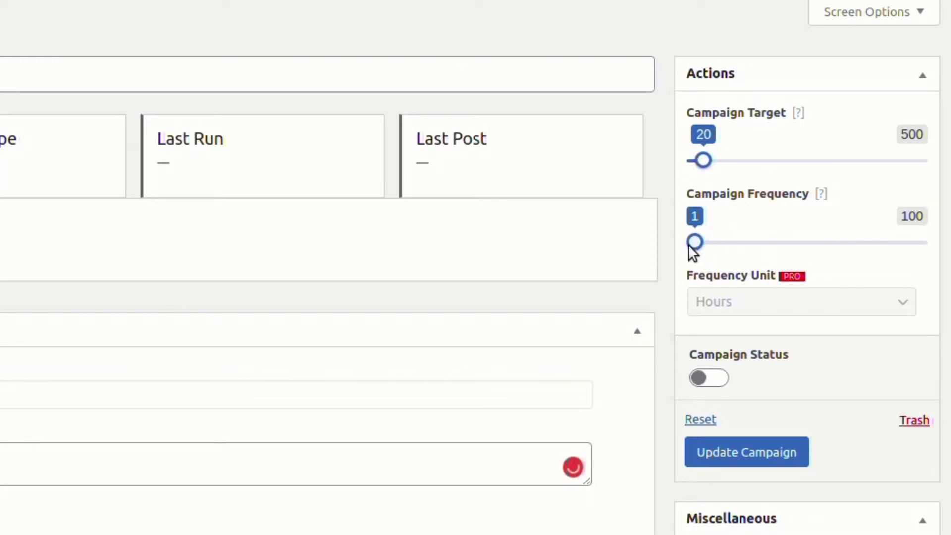
{"action": "left_click", "coordinate": [719, 384]}
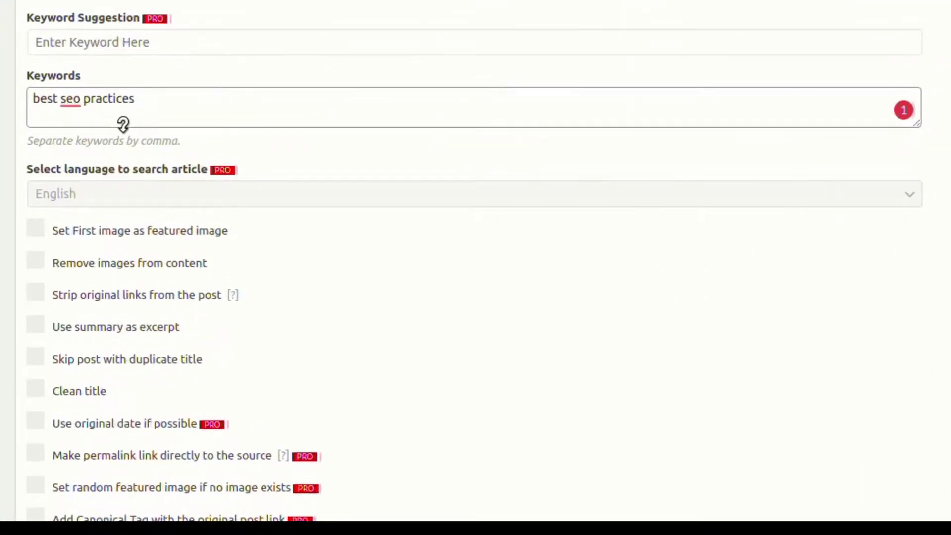
Tick 'Use summary as excerpt' and 'Skip post with duplicate title'.
{"action": "scroll", "coordinate": [119, 134], "scroll_direction": "down", "scroll_amount": 3}
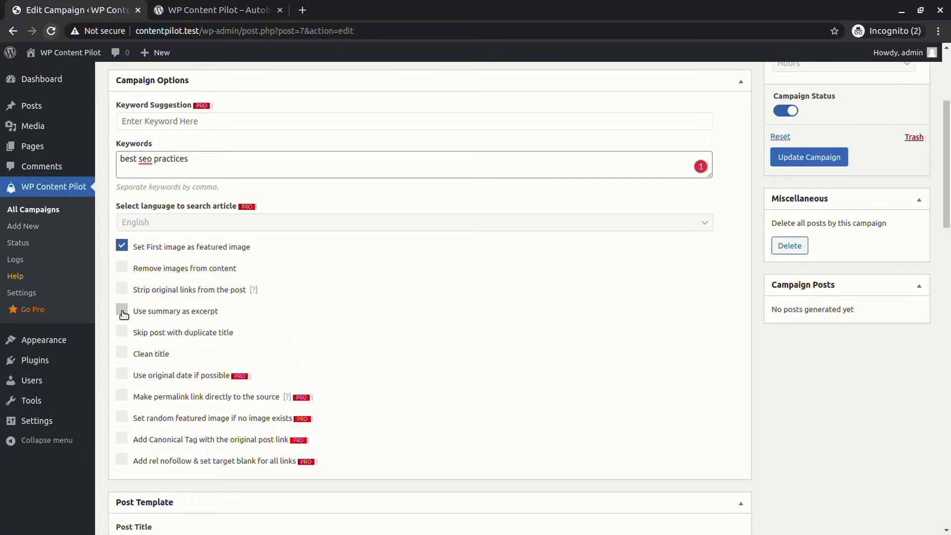
{"action": "left_click", "coordinate": [147, 311]}
{"action": "scroll", "coordinate": [134, 272], "scroll_direction": "down", "scroll_amount": 4}
{"action": "left_click", "coordinate": [124, 236]}
Review the Post Template title and body fields.
{"action": "scroll", "coordinate": [198, 247], "scroll_direction": "down", "scroll_amount": 2}
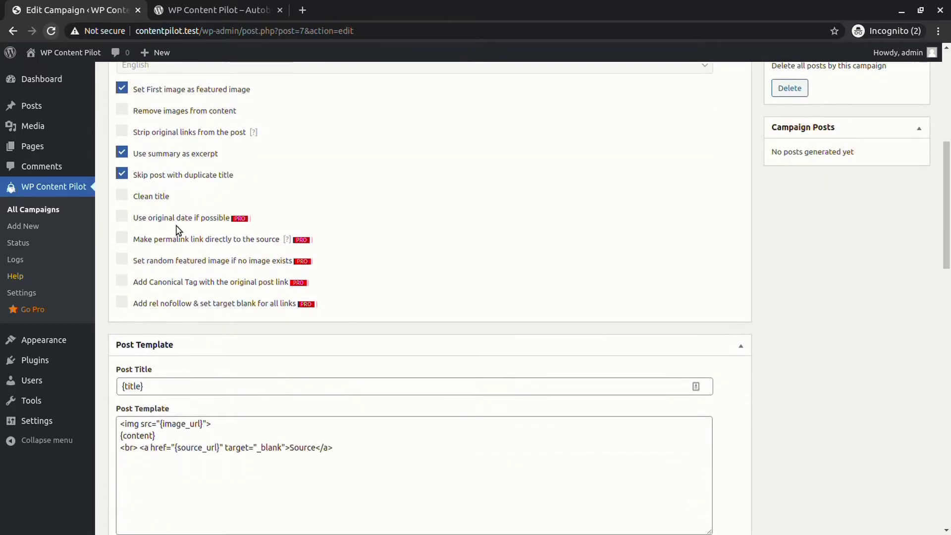
{"action": "scroll", "coordinate": [149, 257], "scroll_direction": "down", "scroll_amount": 5}
{"action": "left_click", "coordinate": [164, 261]}
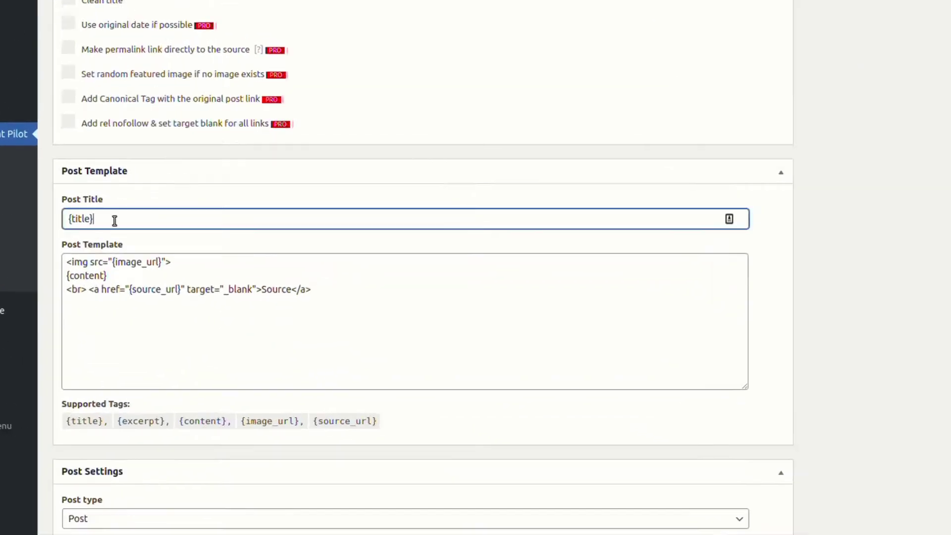
{"action": "left_click", "coordinate": [147, 143]}
{"action": "scroll", "coordinate": [129, 253], "scroll_direction": "down", "scroll_amount": 2}
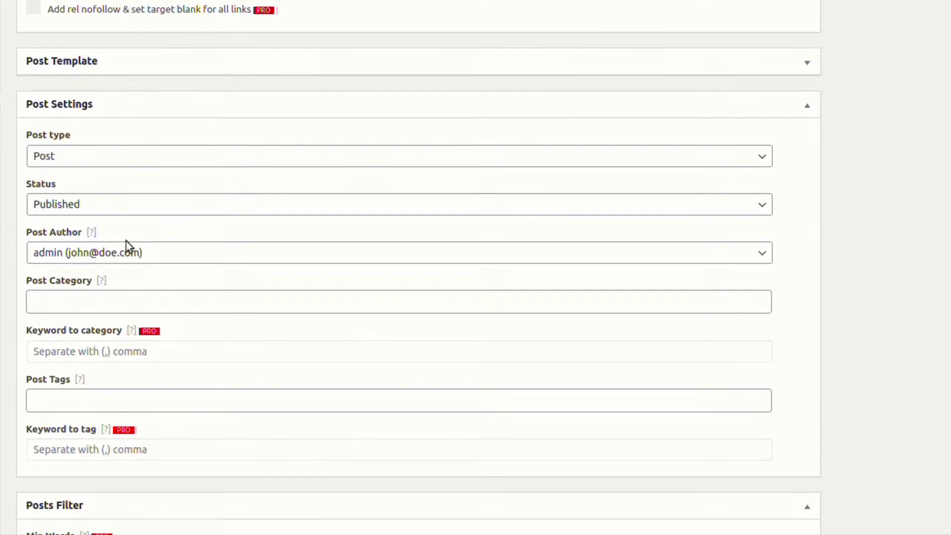
{"action": "scroll", "coordinate": [138, 208], "scroll_direction": "up", "scroll_amount": 2}
{"action": "left_click", "coordinate": [158, 140]}
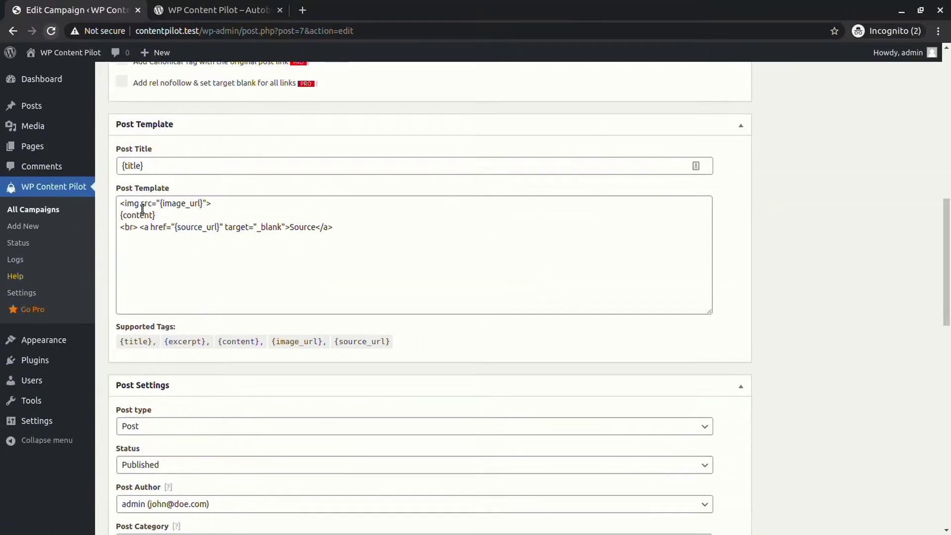
{"action": "left_click", "coordinate": [139, 215]}
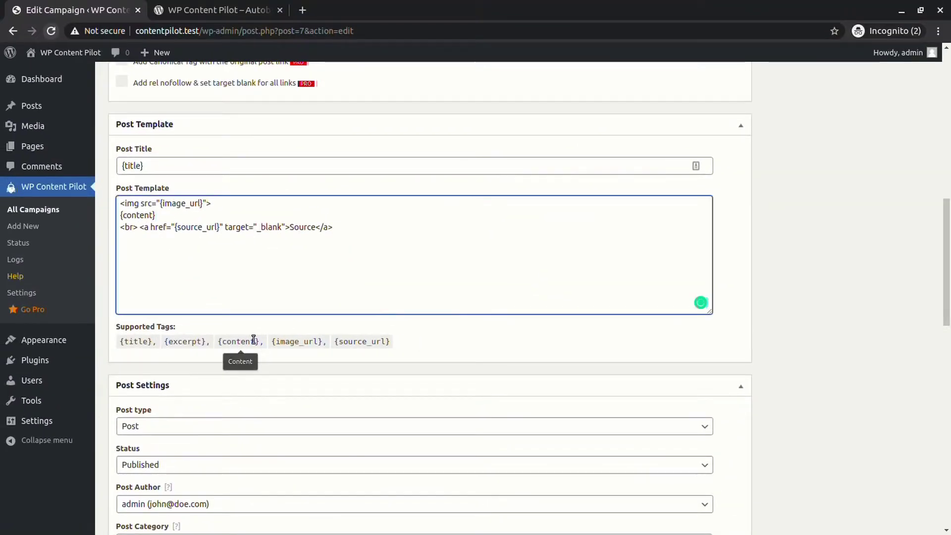
Keep the post type as Post and the post status as Published.
{"action": "scroll", "coordinate": [198, 268], "scroll_direction": "down", "scroll_amount": 1}
{"action": "scroll", "coordinate": [198, 268], "scroll_direction": "down", "scroll_amount": 2}
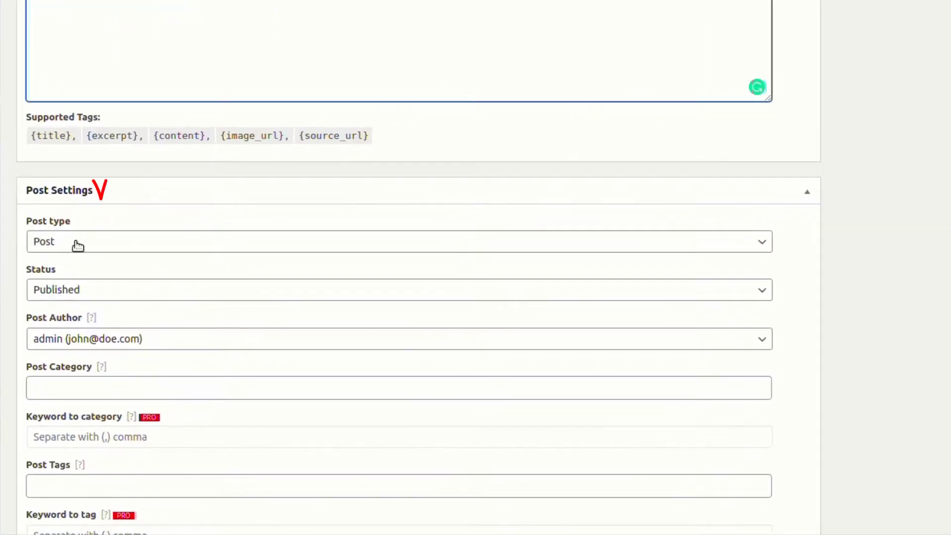
{"action": "left_click", "coordinate": [76, 243]}
{"action": "left_click", "coordinate": [71, 259]}
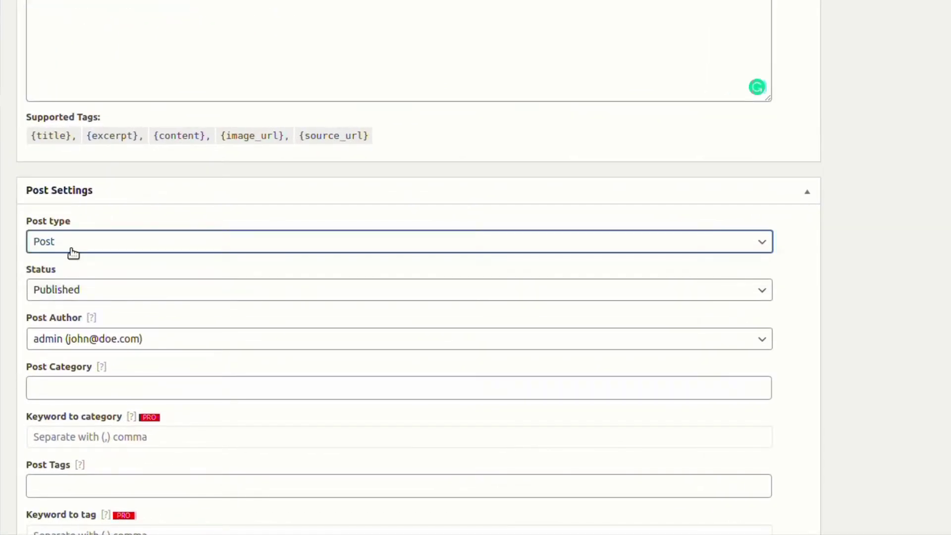
{"action": "scroll", "coordinate": [67, 248], "scroll_direction": "down", "scroll_amount": 1}
{"action": "left_click", "coordinate": [100, 254]}
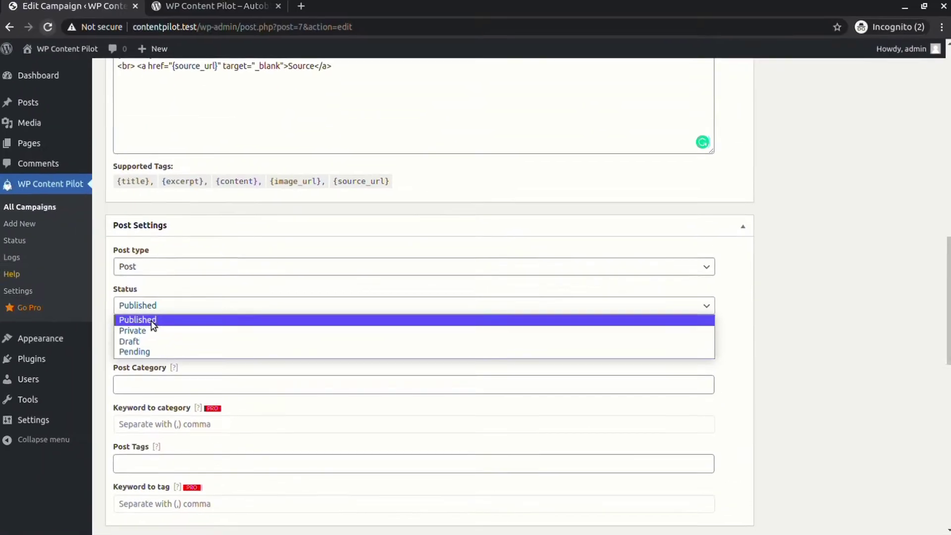
{"action": "left_click", "coordinate": [183, 292]}
Choose Article as the post category and return to the top of the page.
{"action": "scroll", "coordinate": [184, 292], "scroll_direction": "down", "scroll_amount": 3}
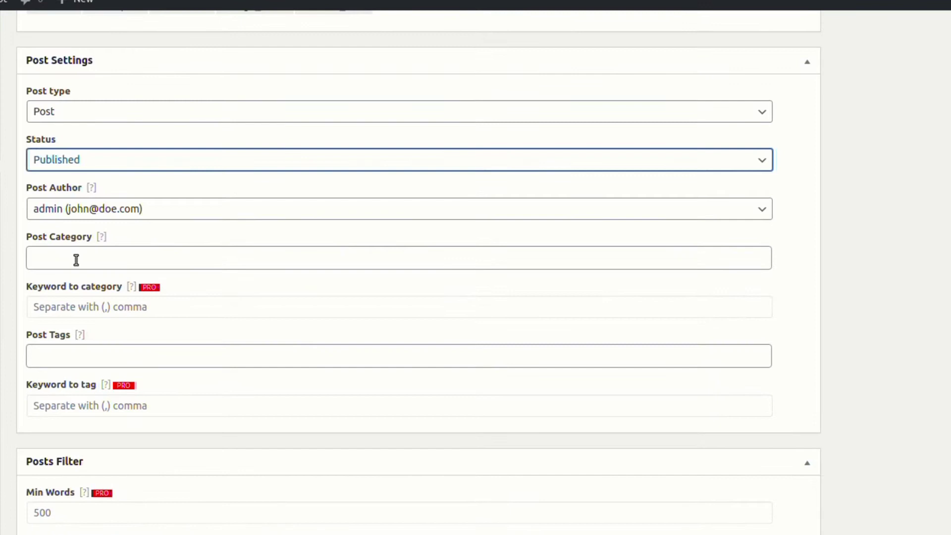
{"action": "left_click", "coordinate": [82, 174]}
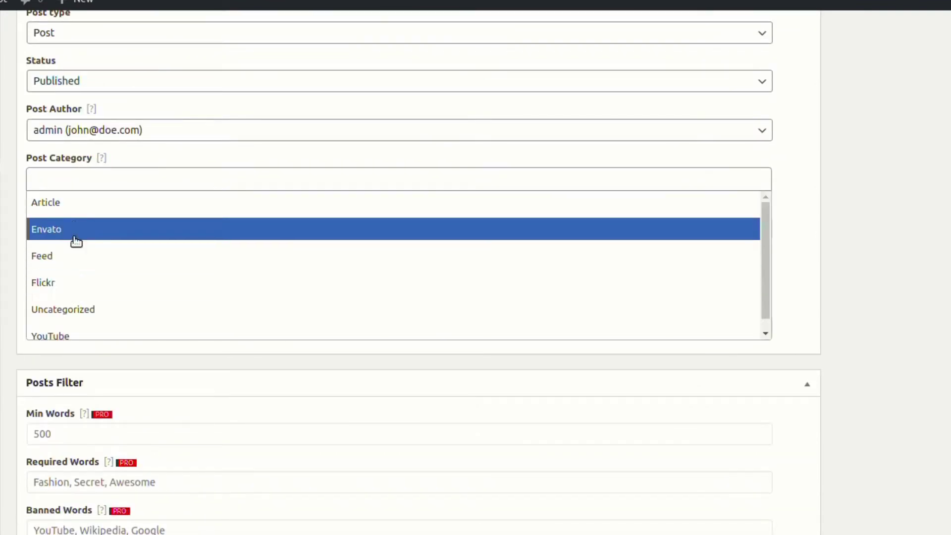
{"action": "left_click", "coordinate": [74, 208]}
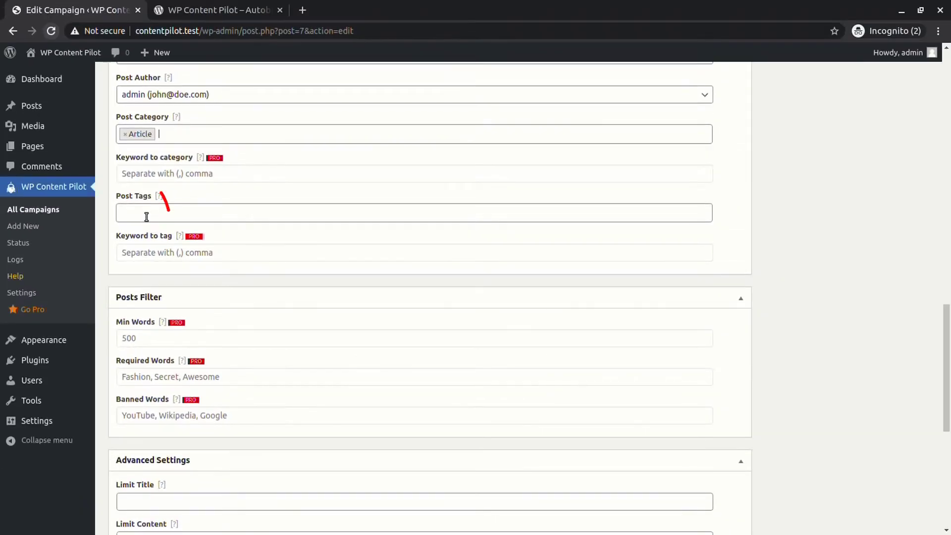
{"action": "scroll", "coordinate": [147, 216], "scroll_direction": "up", "scroll_amount": 5}
{"action": "scroll", "coordinate": [143, 218], "scroll_direction": "up", "scroll_amount": 10}
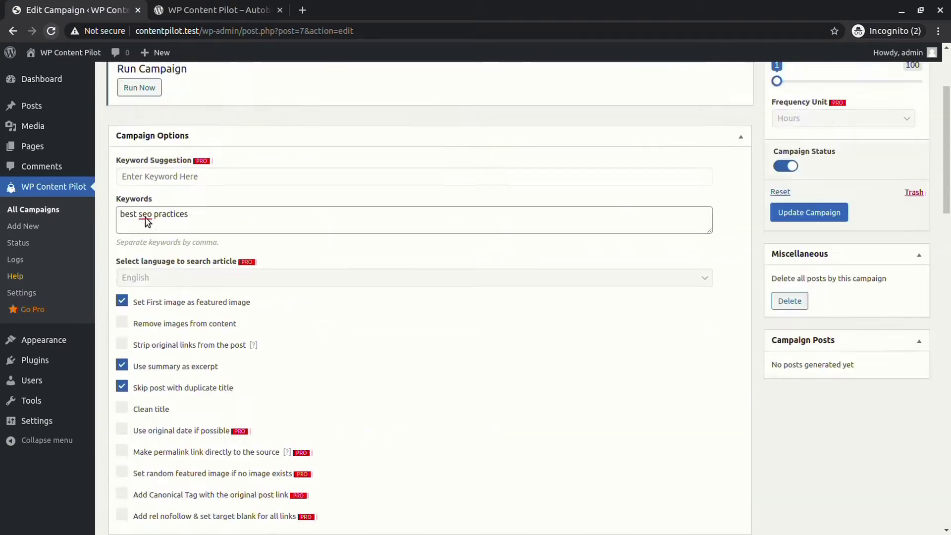
{"action": "scroll", "coordinate": [144, 218], "scroll_direction": "up", "scroll_amount": 3}
Update the campaign, then read the post 'SEO Best Practices: 10 Tips to Improve Your Google Rankings'.
{"action": "left_click", "coordinate": [786, 353]}
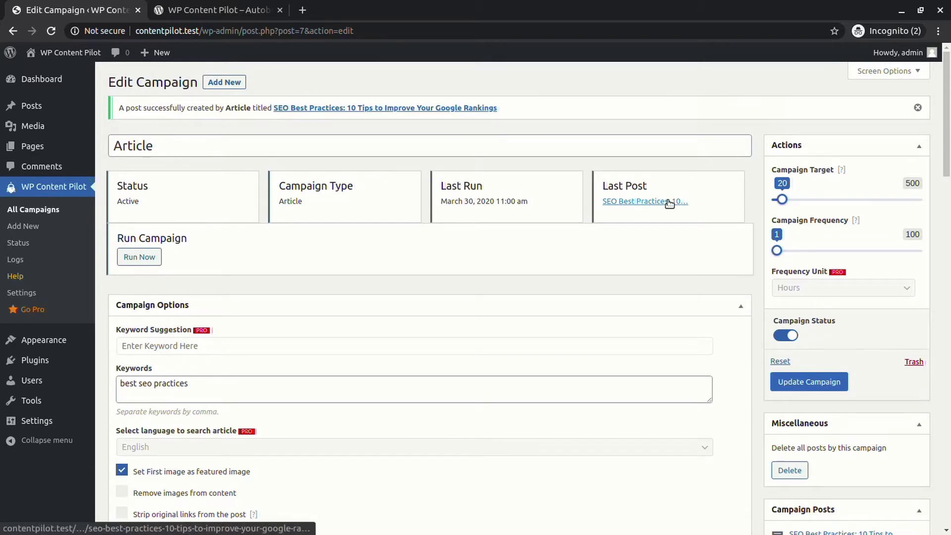
{"action": "left_click", "coordinate": [433, 108]}
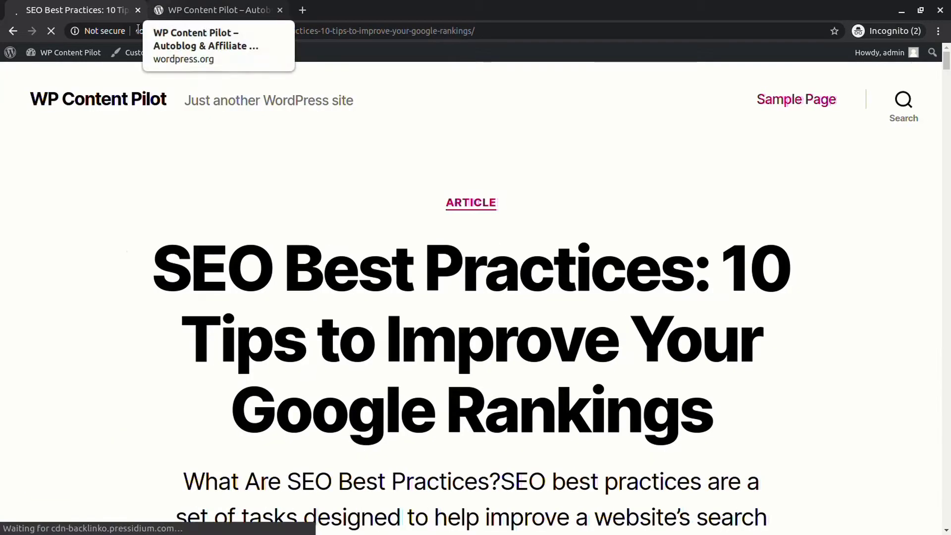
{"action": "scroll", "coordinate": [121, 249], "scroll_direction": "down", "scroll_amount": 5}
{"action": "scroll", "coordinate": [121, 249], "scroll_direction": "down", "scroll_amount": 5}
{"action": "scroll", "coordinate": [121, 249], "scroll_direction": "down", "scroll_amount": 5}
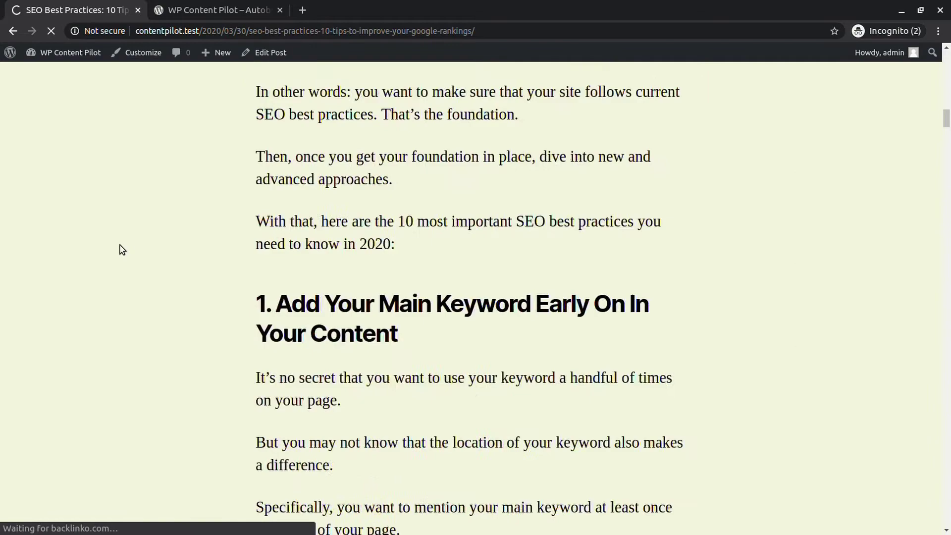
{"action": "scroll", "coordinate": [121, 249], "scroll_direction": "down", "scroll_amount": 5}
{"action": "scroll", "coordinate": [121, 249], "scroll_direction": "down", "scroll_amount": 5}
{"action": "scroll", "coordinate": [121, 249], "scroll_direction": "down", "scroll_amount": 4}
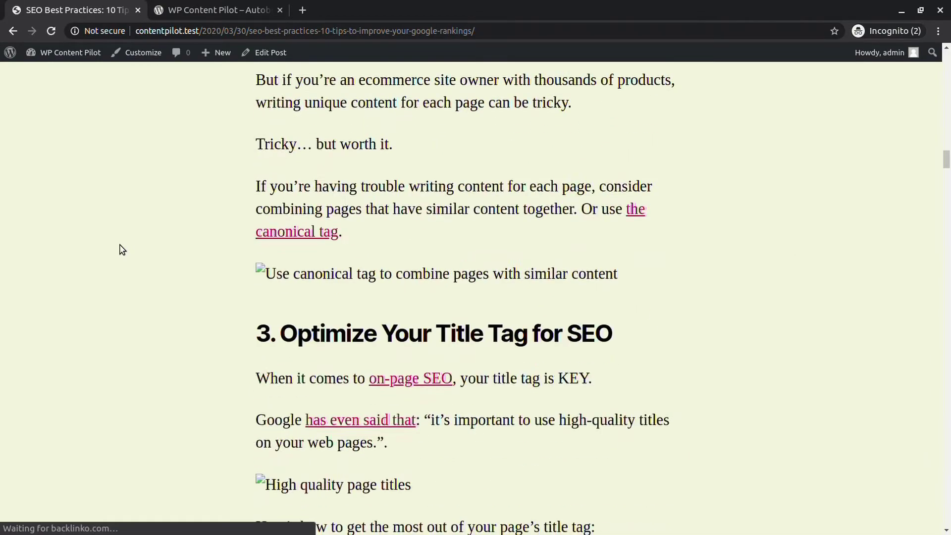
{"action": "scroll", "coordinate": [121, 249], "scroll_direction": "down", "scroll_amount": 10}
Open the Article campaign for editing from the dashboard in a new tab.
{"action": "middle_click", "coordinate": [48, 74]}
{"action": "left_click_drag", "start_coordinate": [227, 9], "coordinate": [74, 9]}
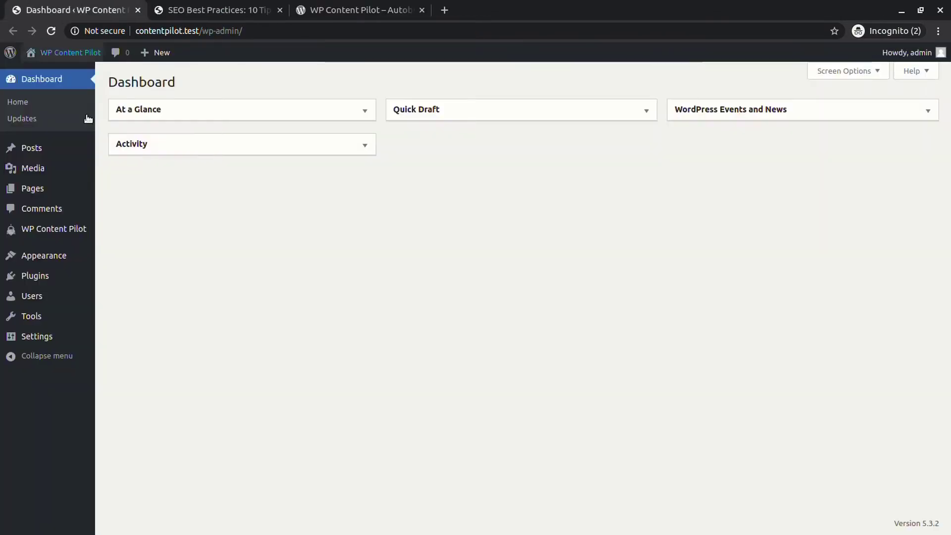
{"action": "left_click", "coordinate": [129, 231]}
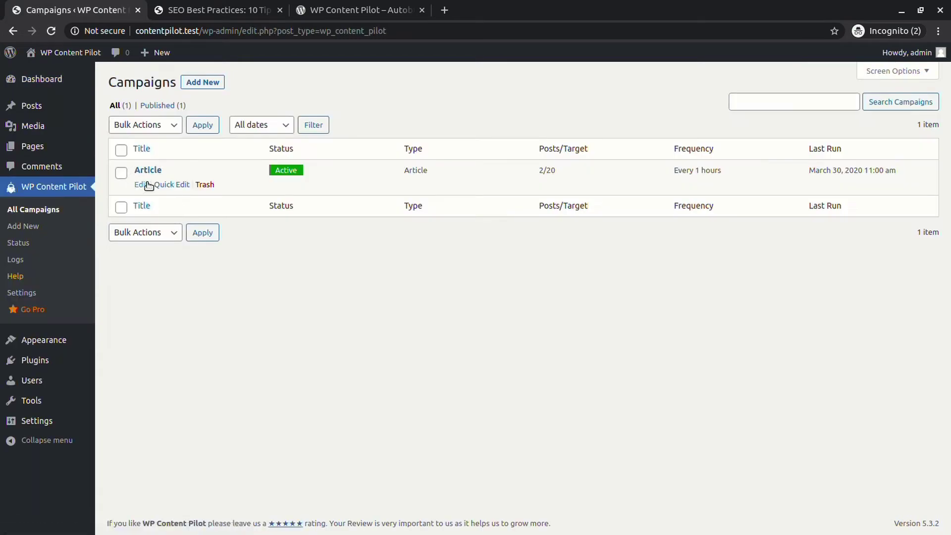
{"action": "left_click", "coordinate": [141, 192]}
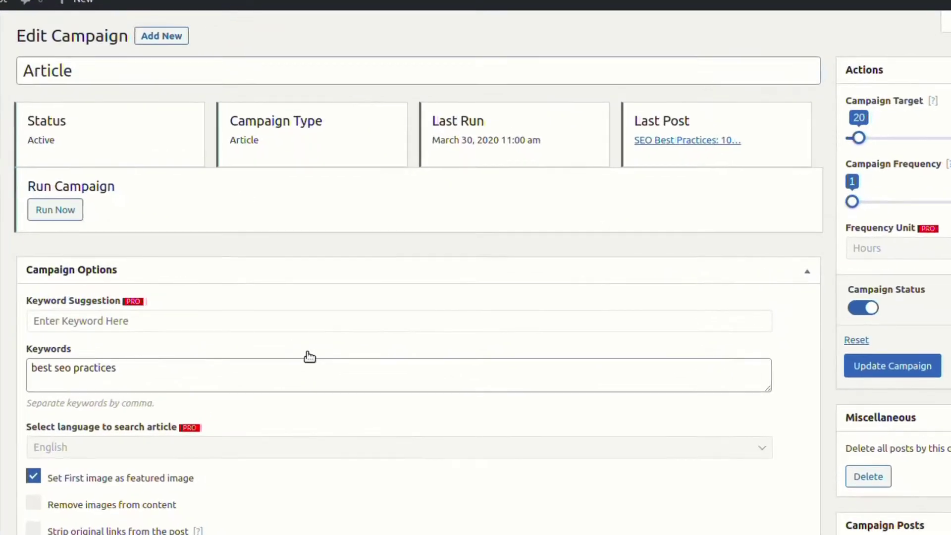
Enable 'Strip original links from the post' and update the campaign.
{"action": "scroll", "coordinate": [310, 357], "scroll_direction": "down", "scroll_amount": 3}
{"action": "scroll", "coordinate": [309, 356], "scroll_direction": "down", "scroll_amount": 4}
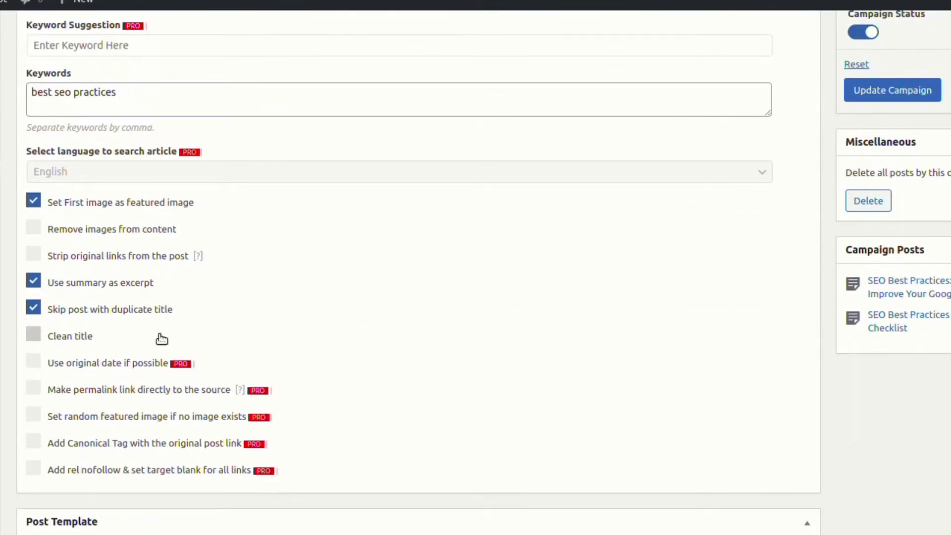
{"action": "left_click", "coordinate": [90, 257]}
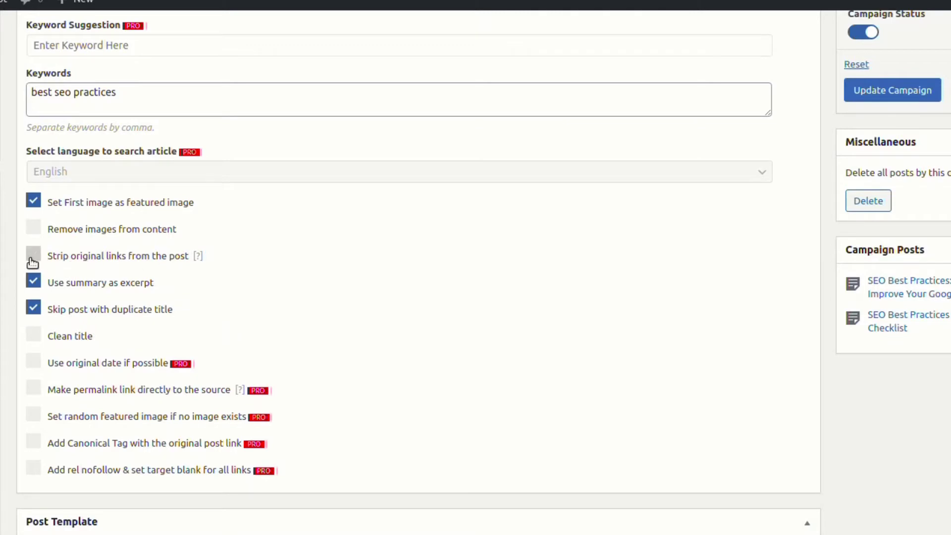
{"action": "left_click", "coordinate": [860, 170]}
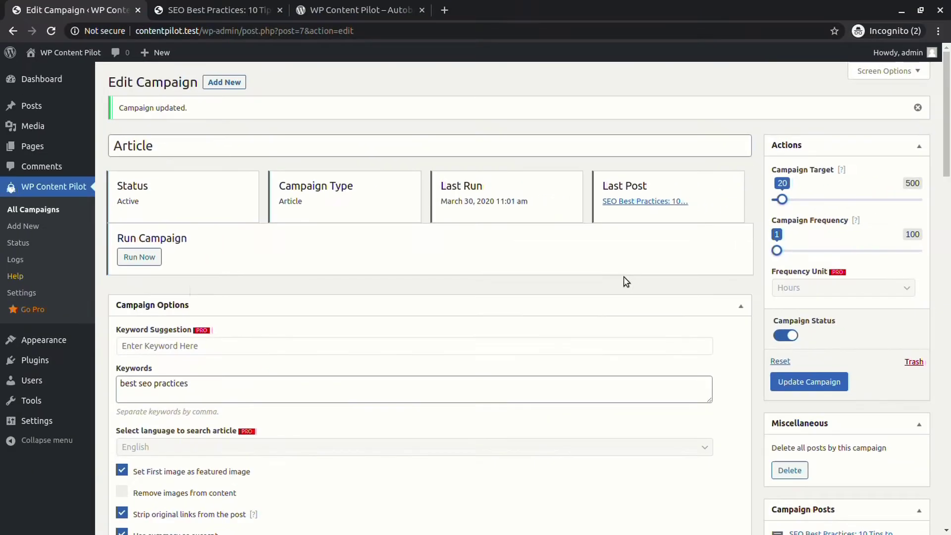
Run the campaign now and view the new 'Beginner's Guide to SEO' post.
{"action": "left_click", "coordinate": [142, 258]}
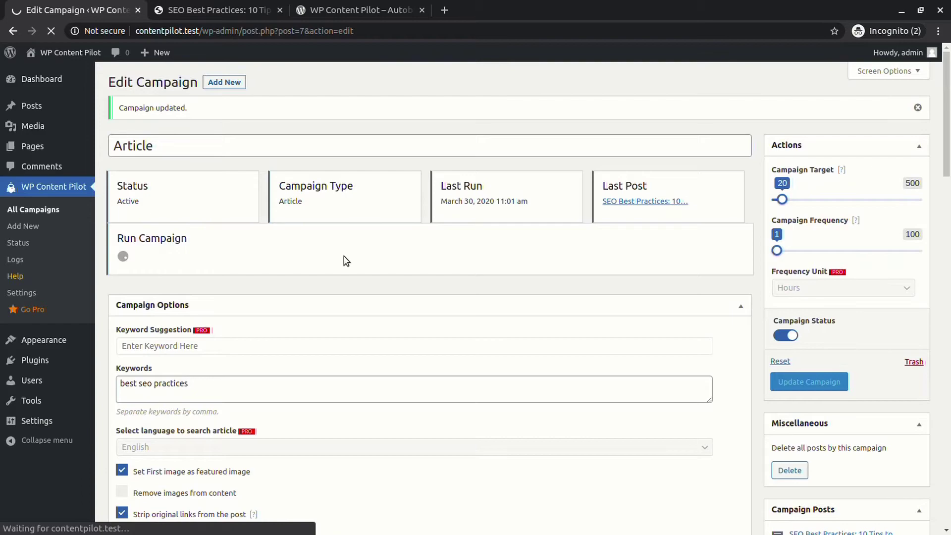
{"action": "left_click", "coordinate": [354, 103]}
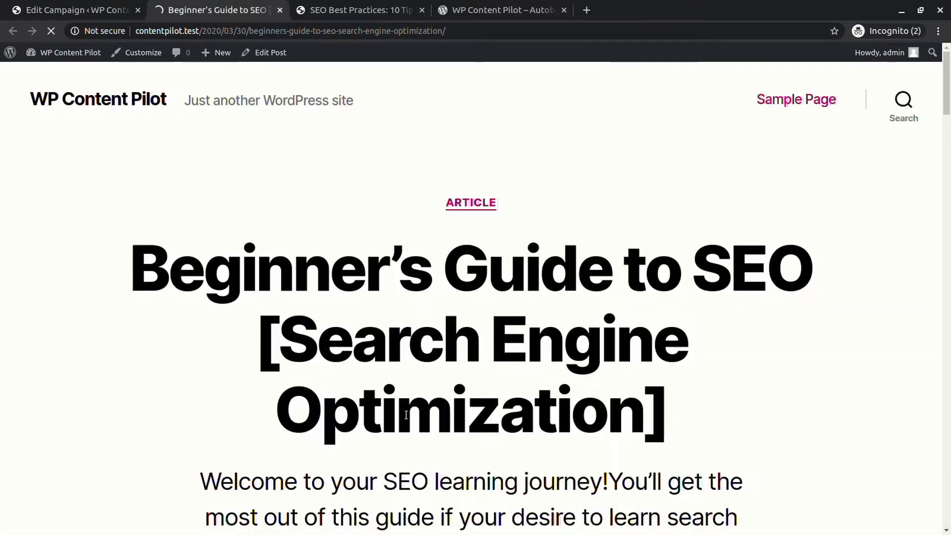
{"action": "scroll", "coordinate": [395, 313], "scroll_direction": "down", "scroll_amount": 10}
{"action": "scroll", "coordinate": [395, 314], "scroll_direction": "up", "scroll_amount": 5}
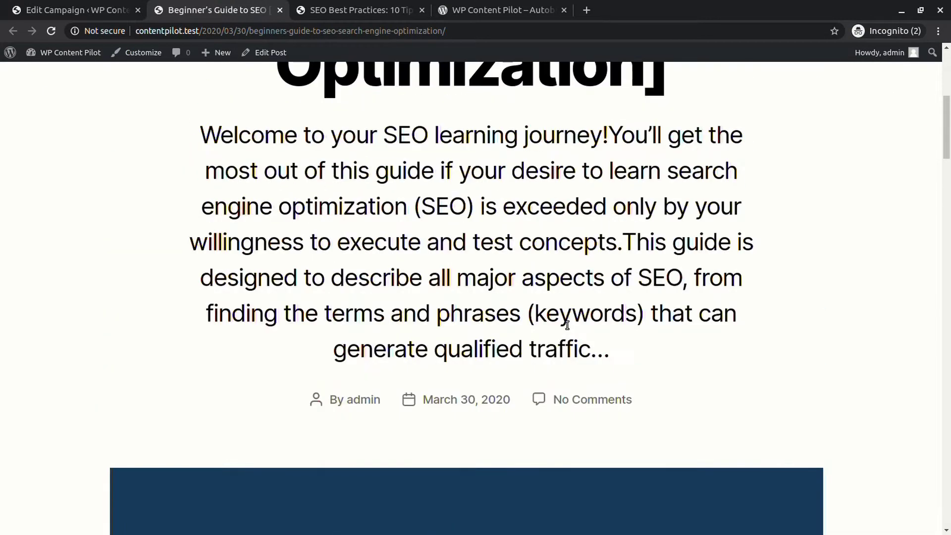
{"action": "scroll", "coordinate": [566, 324], "scroll_direction": "down", "scroll_amount": 5}
{"action": "scroll", "coordinate": [484, 322], "scroll_direction": "down", "scroll_amount": 15}
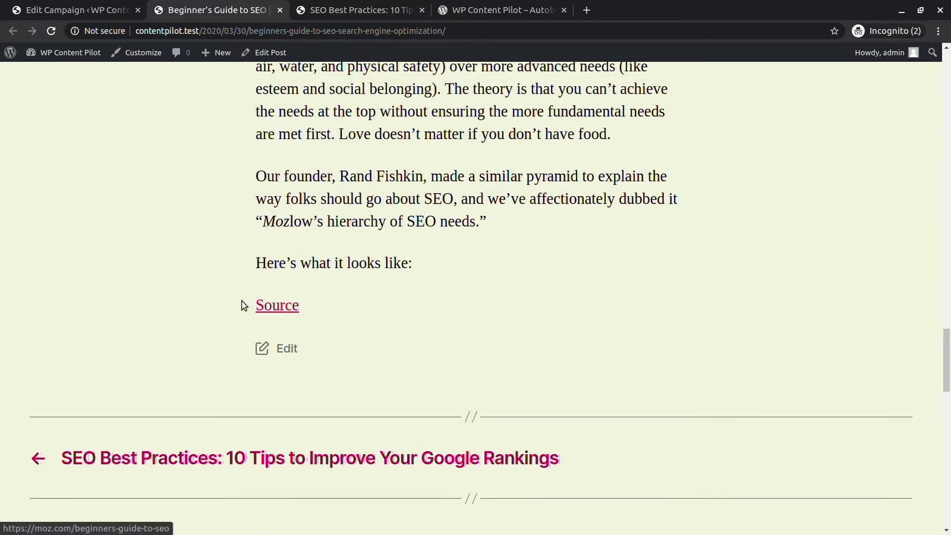
{"action": "scroll", "coordinate": [213, 247], "scroll_direction": "up", "scroll_amount": 4}
{"action": "key", "text": "ctrl+shift+Tab"}
Set Limit Title to 5 and Limit Content to 100 in Advanced Settings.
{"action": "scroll", "coordinate": [421, 297], "scroll_direction": "down", "scroll_amount": 3}
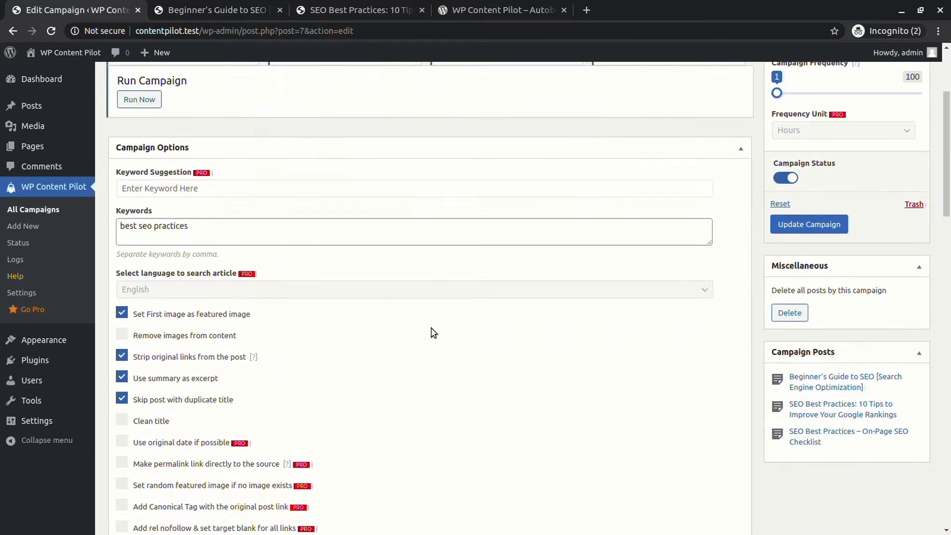
{"action": "scroll", "coordinate": [434, 333], "scroll_direction": "down", "scroll_amount": 4}
{"action": "scroll", "coordinate": [431, 329], "scroll_direction": "down", "scroll_amount": 6}
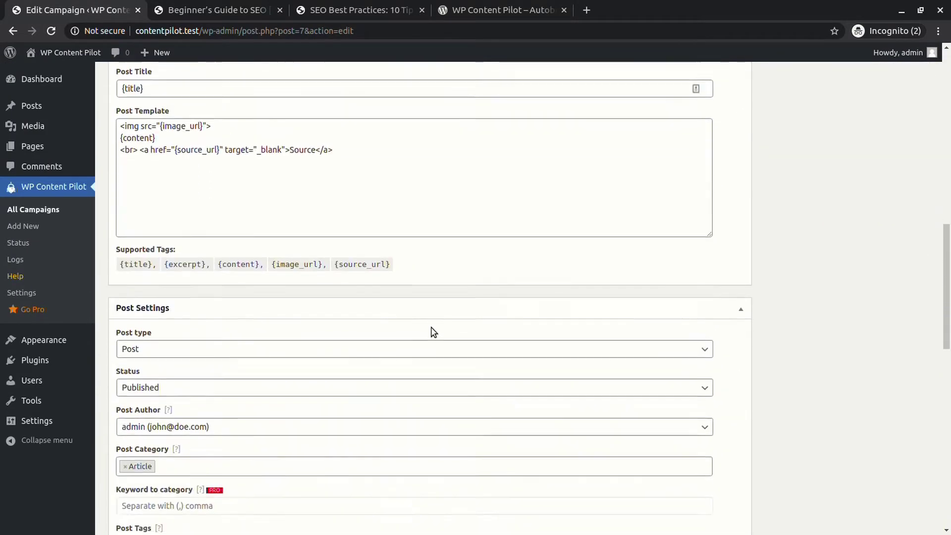
{"action": "scroll", "coordinate": [297, 312], "scroll_direction": "down", "scroll_amount": 5}
{"action": "scroll", "coordinate": [121, 293], "scroll_direction": "down", "scroll_amount": 7}
{"action": "left_click", "coordinate": [134, 254]}
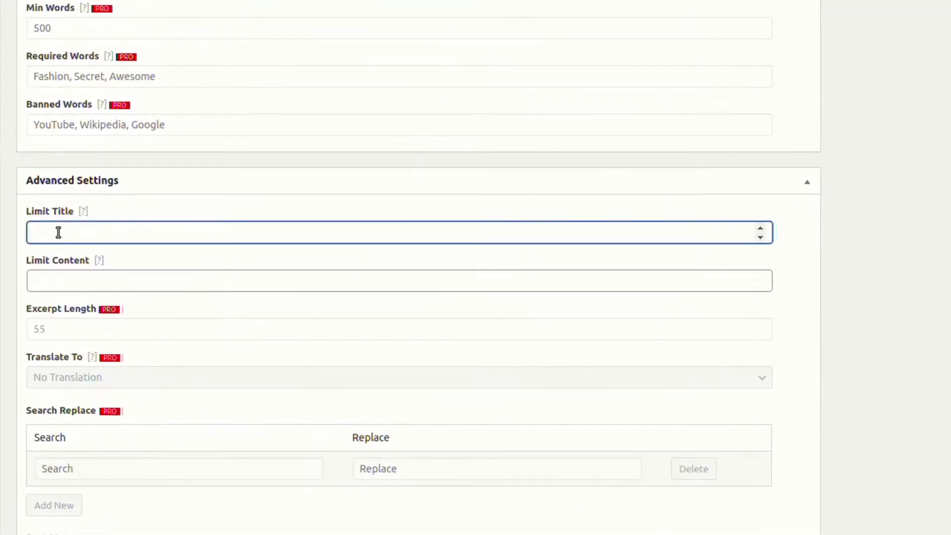
{"action": "type", "text": "5"}
{"action": "left_click", "coordinate": [170, 293]}
{"action": "type", "text": "100"}
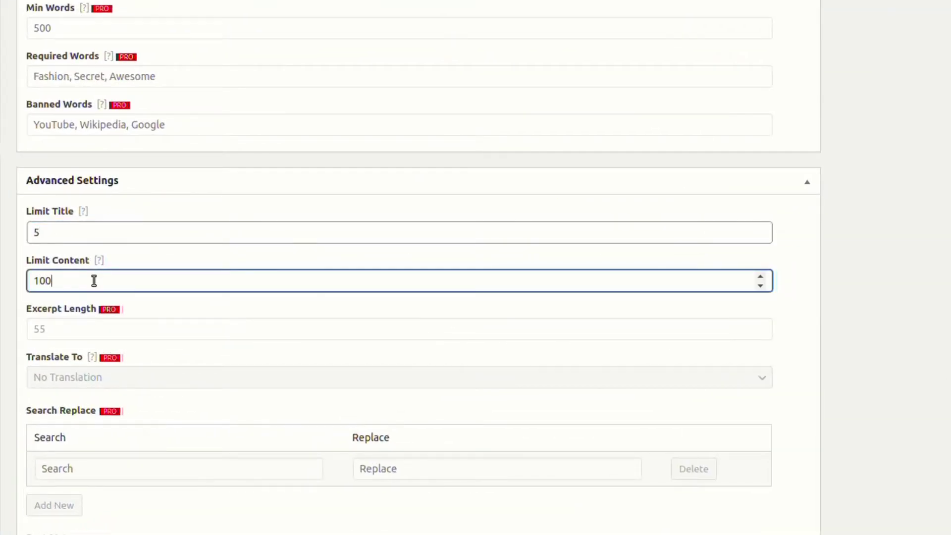
Update the campaign with the new limits and run it again.
{"action": "scroll", "coordinate": [147, 425], "scroll_direction": "down", "scroll_amount": 3}
{"action": "scroll", "coordinate": [147, 425], "scroll_direction": "up", "scroll_amount": 5}
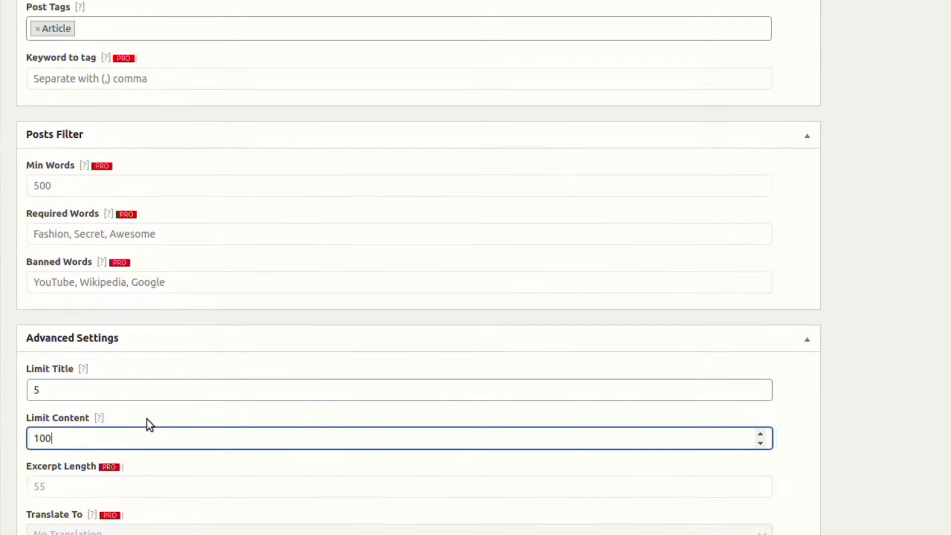
{"action": "scroll", "coordinate": [346, 386], "scroll_direction": "up", "scroll_amount": 10}
{"action": "scroll", "coordinate": [396, 366], "scroll_direction": "up", "scroll_amount": 5}
{"action": "scroll", "coordinate": [396, 366], "scroll_direction": "up", "scroll_amount": 2}
{"action": "left_click", "coordinate": [827, 381]}
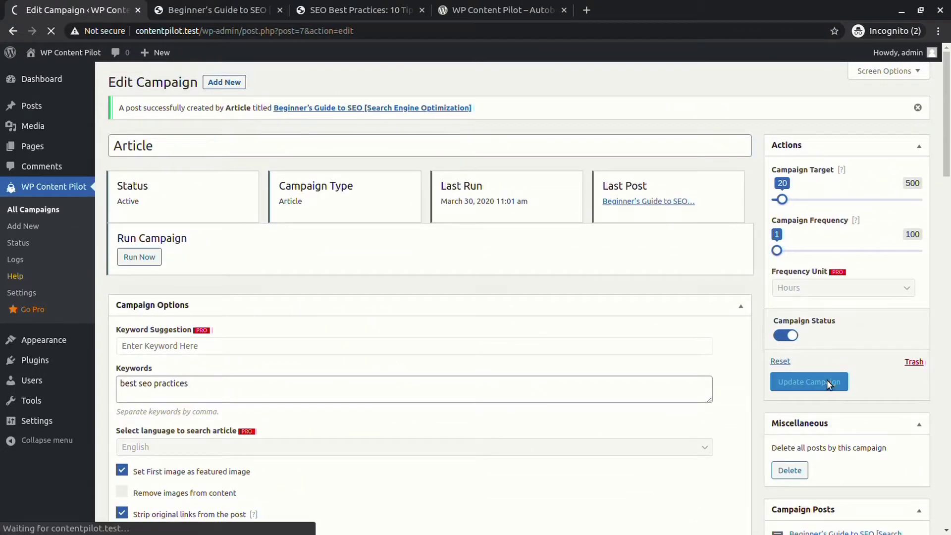
{"action": "left_click", "coordinate": [140, 258]}
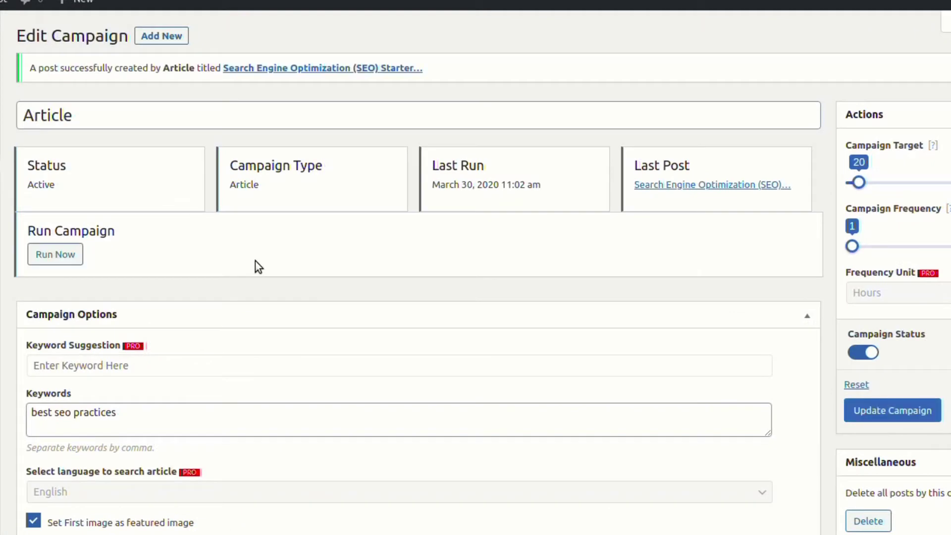
Read the shortened post 'Search Engine Optimization (SEO) Starter…' and return to the campaign editor.
{"action": "left_click", "coordinate": [273, 69]}
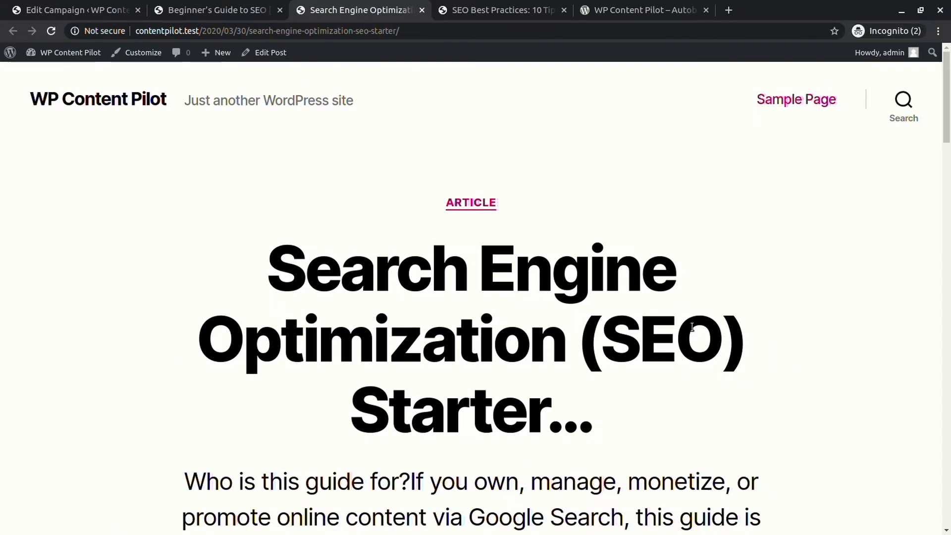
{"action": "scroll", "coordinate": [310, 363], "scroll_direction": "down", "scroll_amount": 1}
{"action": "scroll", "coordinate": [309, 367], "scroll_direction": "down", "scroll_amount": 5}
{"action": "scroll", "coordinate": [310, 367], "scroll_direction": "down", "scroll_amount": 6}
{"action": "scroll", "coordinate": [296, 170], "scroll_direction": "down", "scroll_amount": 5}
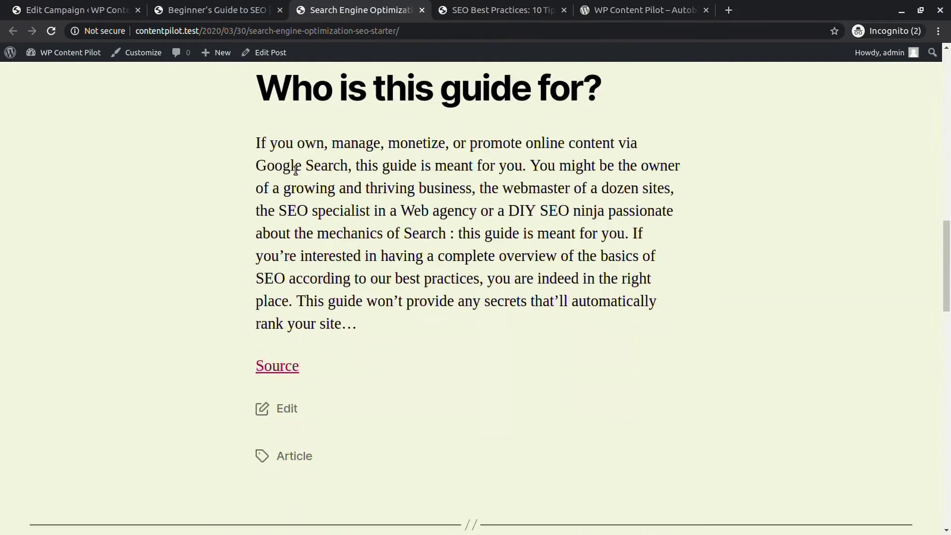
{"action": "scroll", "coordinate": [295, 169], "scroll_direction": "up", "scroll_amount": 1}
{"action": "left_click_drag", "start_coordinate": [376, 399], "coordinate": [217, 179]}
{"action": "left_click", "coordinate": [221, 259]}
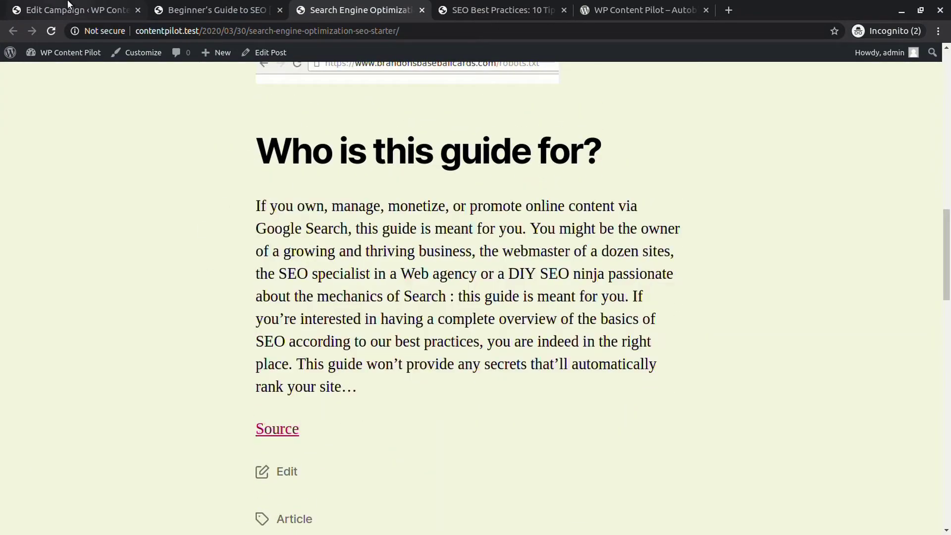
{"action": "left_click", "coordinate": [74, 10]}
{"action": "scroll", "coordinate": [387, 319], "scroll_direction": "down", "scroll_amount": 10}
Clear the values from the Limit Title and Limit Content fields.
{"action": "scroll", "coordinate": [387, 319], "scroll_direction": "down", "scroll_amount": 12}
{"action": "scroll", "coordinate": [387, 318], "scroll_direction": "down", "scroll_amount": 3}
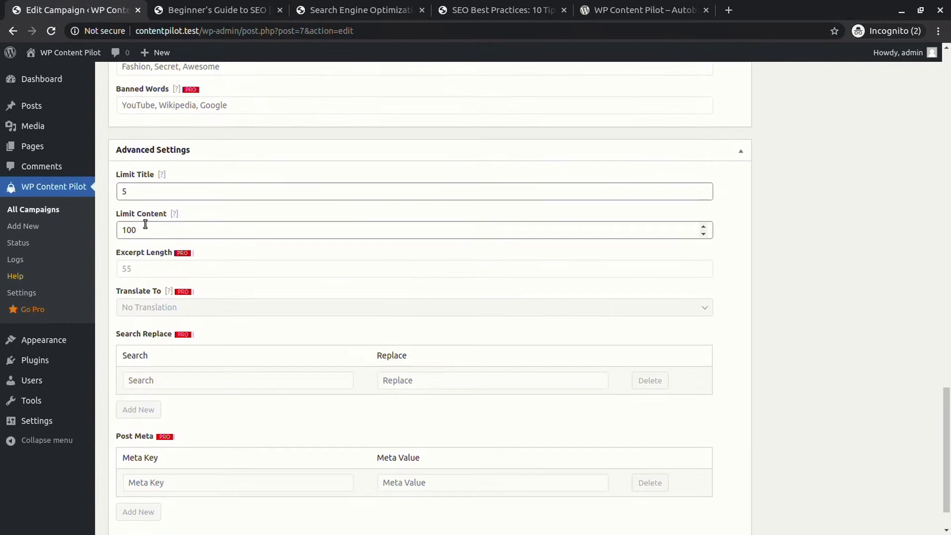
{"action": "left_click_drag", "start_coordinate": [144, 230], "coordinate": [107, 231]}
{"action": "left_click", "coordinate": [125, 192]}
{"action": "scroll", "coordinate": [319, 322], "scroll_direction": "down", "scroll_amount": 1}
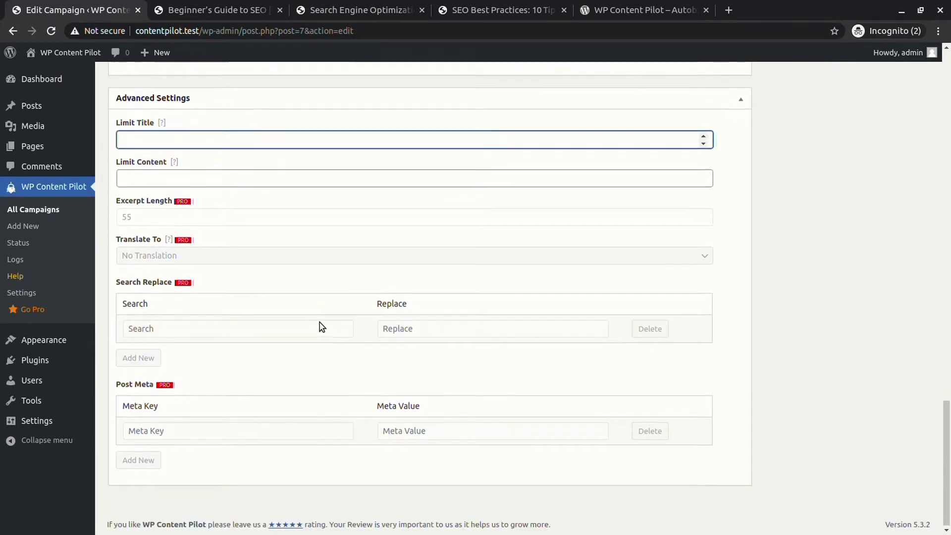
{"action": "scroll", "coordinate": [320, 322], "scroll_direction": "up", "scroll_amount": 6}
{"action": "scroll", "coordinate": [320, 322], "scroll_direction": "up", "scroll_amount": 8}
{"action": "scroll", "coordinate": [320, 326], "scroll_direction": "up", "scroll_amount": 10}
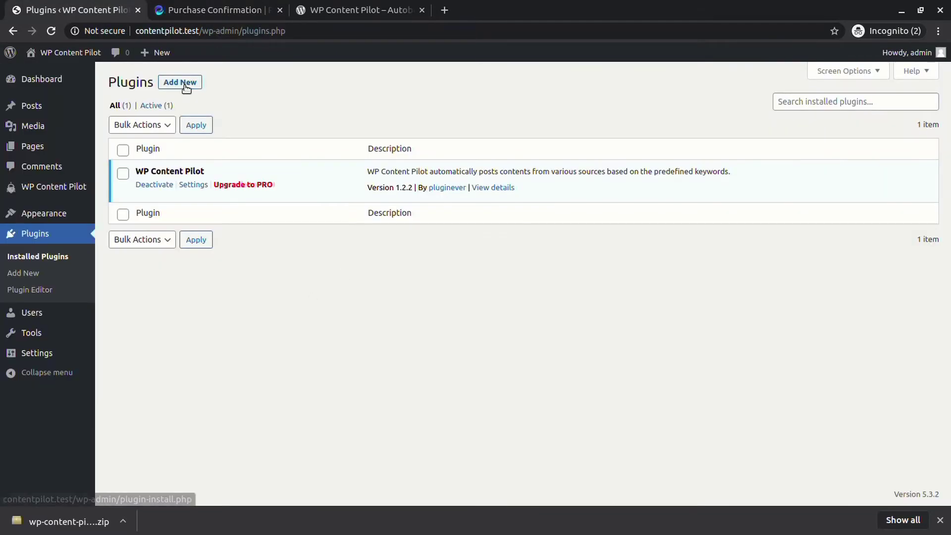
Upload and install the WP Content Pilot Pro zip as an active plugin.
{"action": "left_click", "coordinate": [185, 83]}
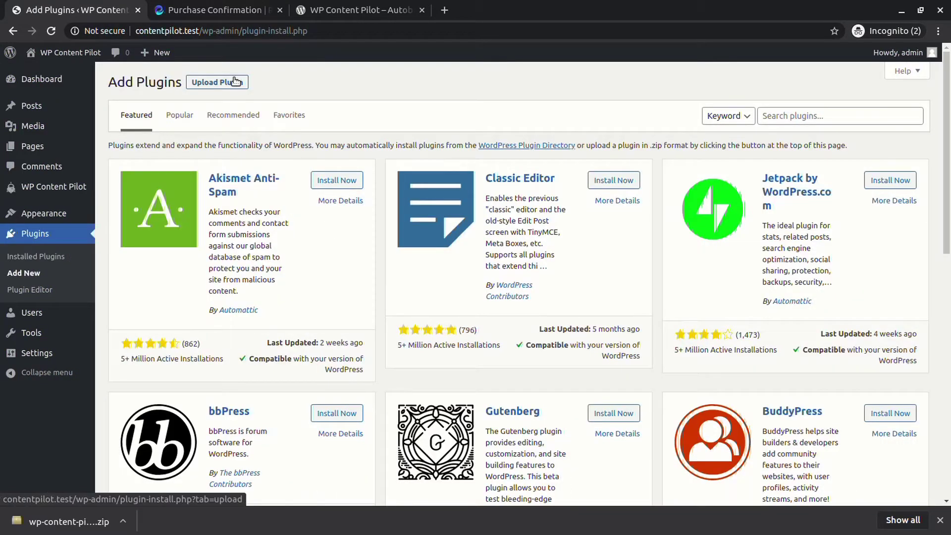
{"action": "left_click", "coordinate": [214, 82]}
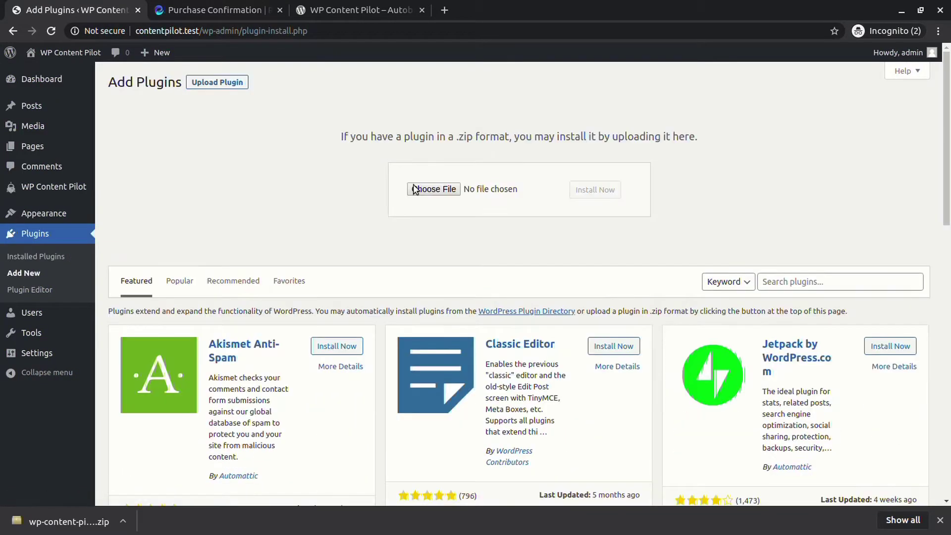
{"action": "left_click_drag", "start_coordinate": [69, 521], "coordinate": [435, 188]}
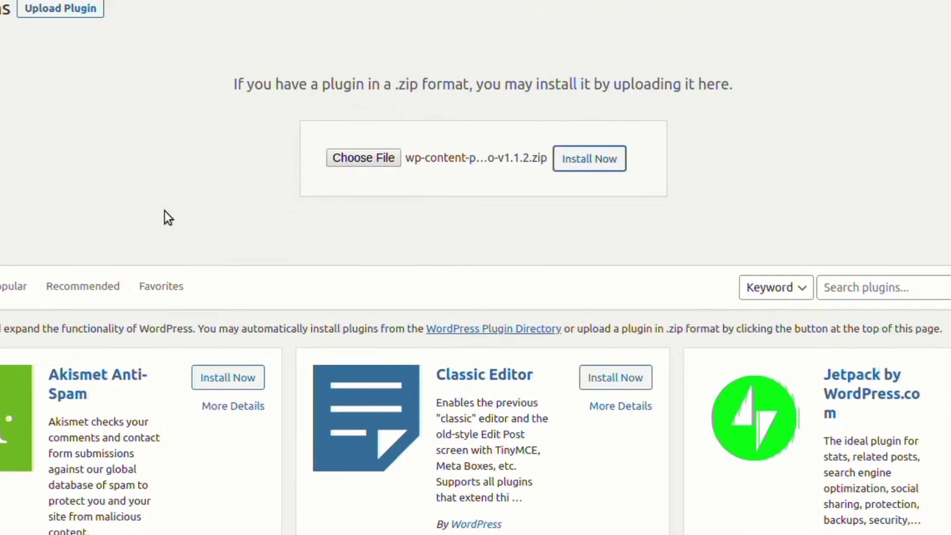
{"action": "left_click", "coordinate": [590, 158]}
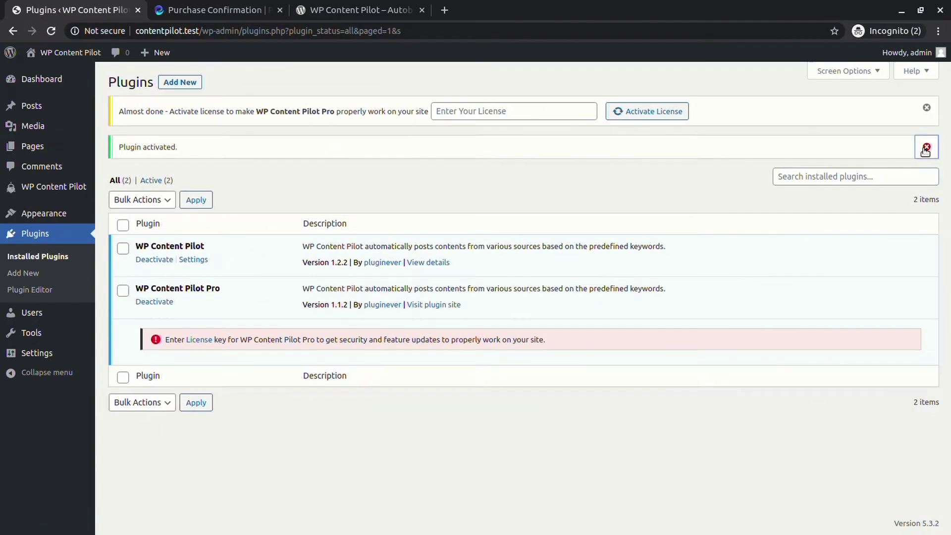
{"action": "left_click", "coordinate": [923, 144]}
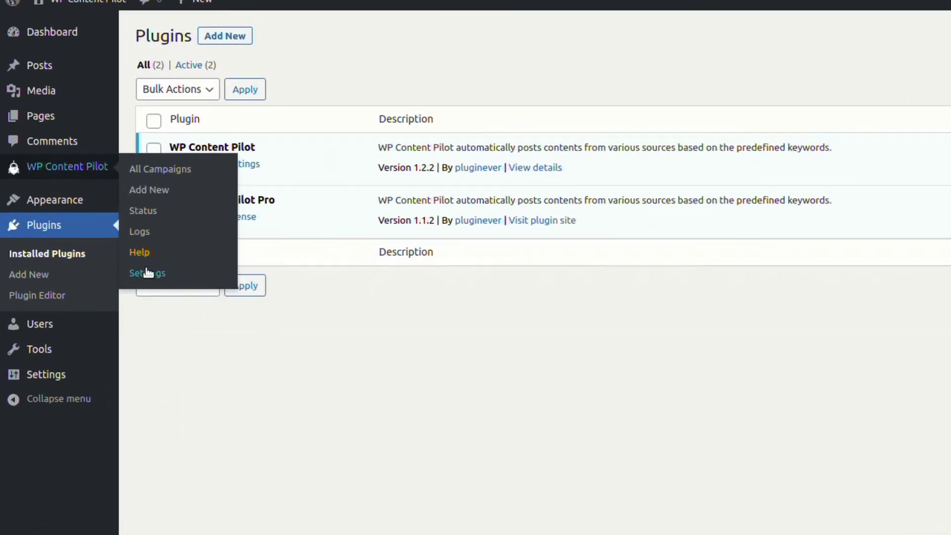
Browse the WP Content Pilot settings source tabs, including Twitter, then go to All Campaigns.
{"action": "left_click", "coordinate": [147, 272]}
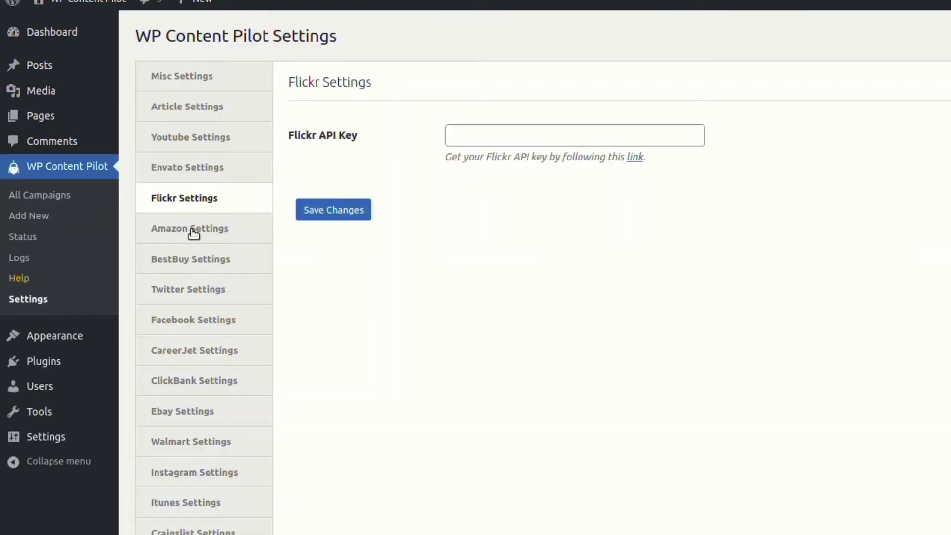
{"action": "left_click", "coordinate": [193, 233]}
{"action": "left_click", "coordinate": [196, 260]}
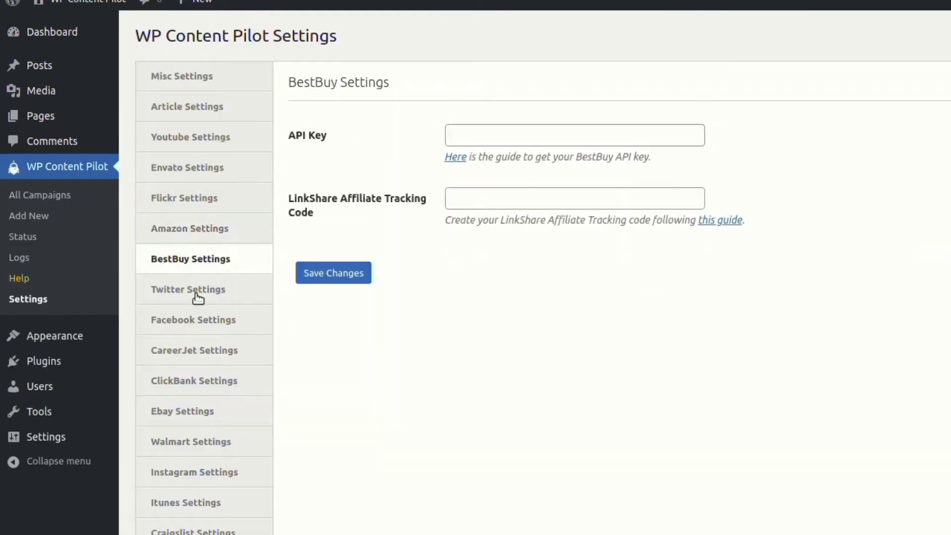
{"action": "left_click", "coordinate": [197, 293]}
{"action": "left_click", "coordinate": [42, 196]}
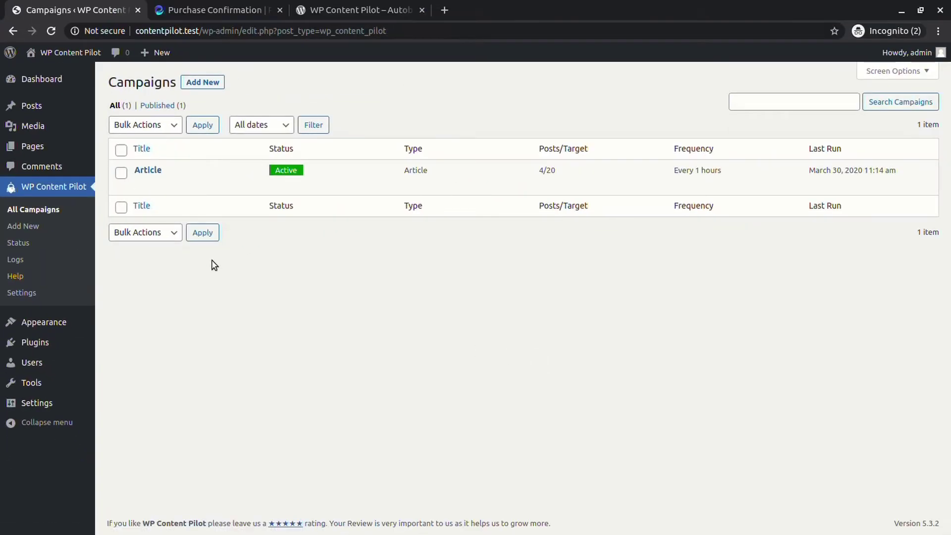
Edit the Article campaign and try Keyword Suggestion with 'how to'.
{"action": "left_click", "coordinate": [280, 10]}
{"action": "mouse_move", "coordinate": [186, 176]}
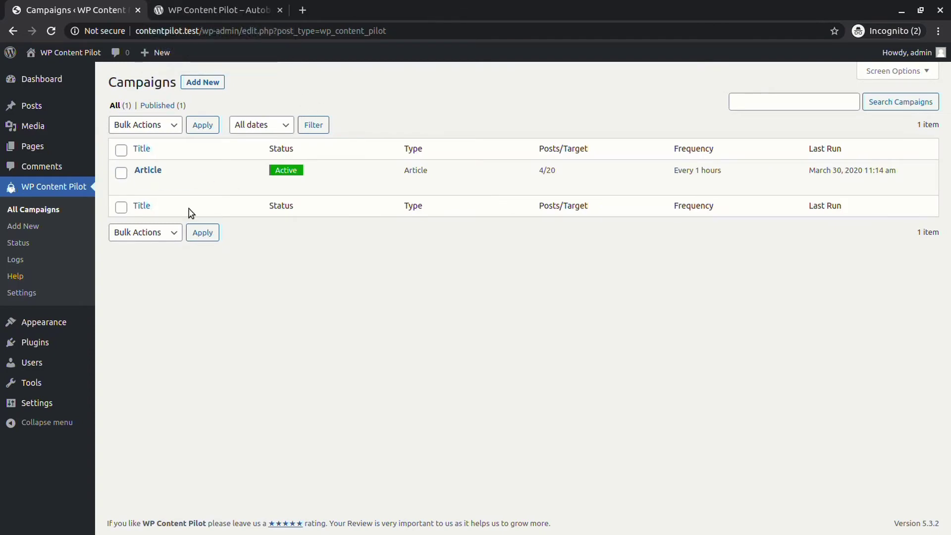
{"action": "left_click", "coordinate": [141, 185]}
{"action": "scroll", "coordinate": [272, 259], "scroll_direction": "down", "scroll_amount": 2}
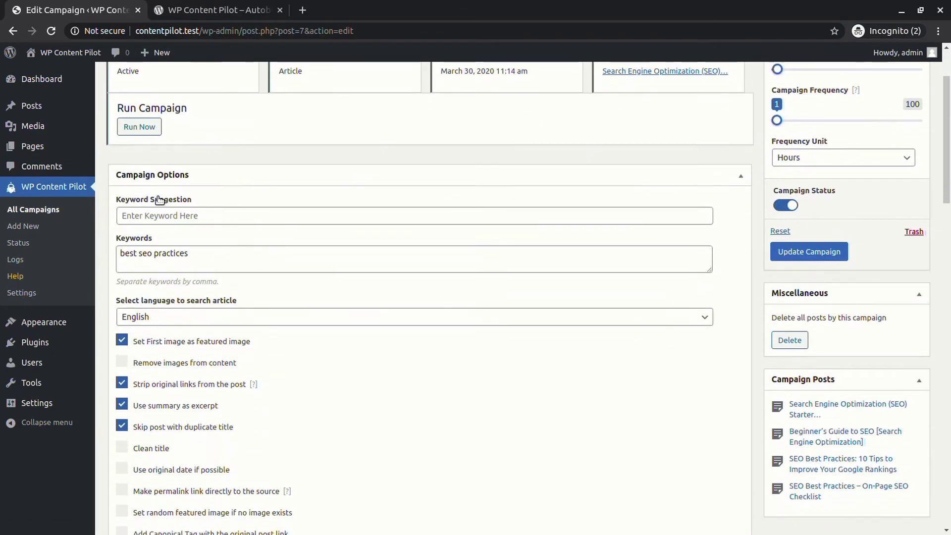
{"action": "left_click", "coordinate": [171, 216]}
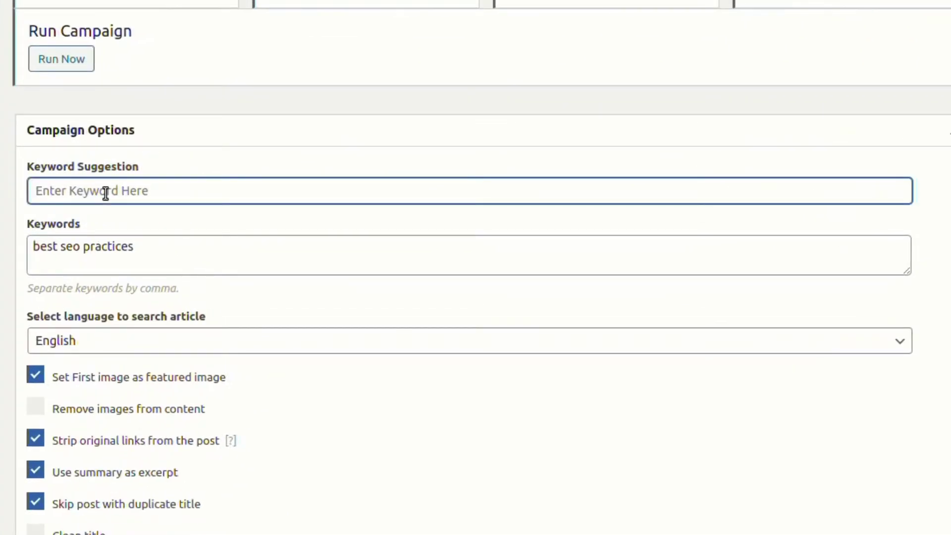
{"action": "type", "text": "how to"}
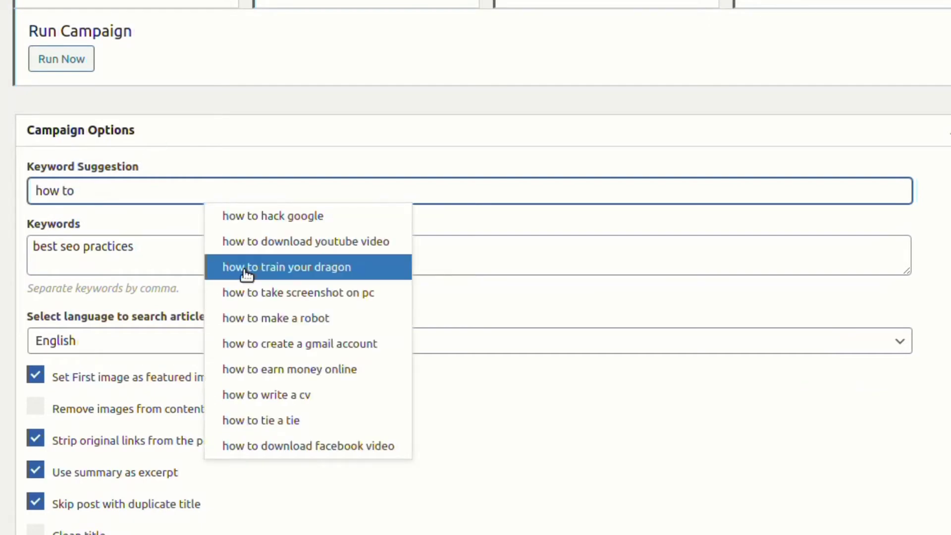
{"action": "scroll", "coordinate": [244, 275], "scroll_direction": "down", "scroll_amount": 3}
{"action": "scroll", "coordinate": [276, 215], "scroll_direction": "up", "scroll_amount": 2}
{"action": "scroll", "coordinate": [297, 259], "scroll_direction": "down", "scroll_amount": 1}
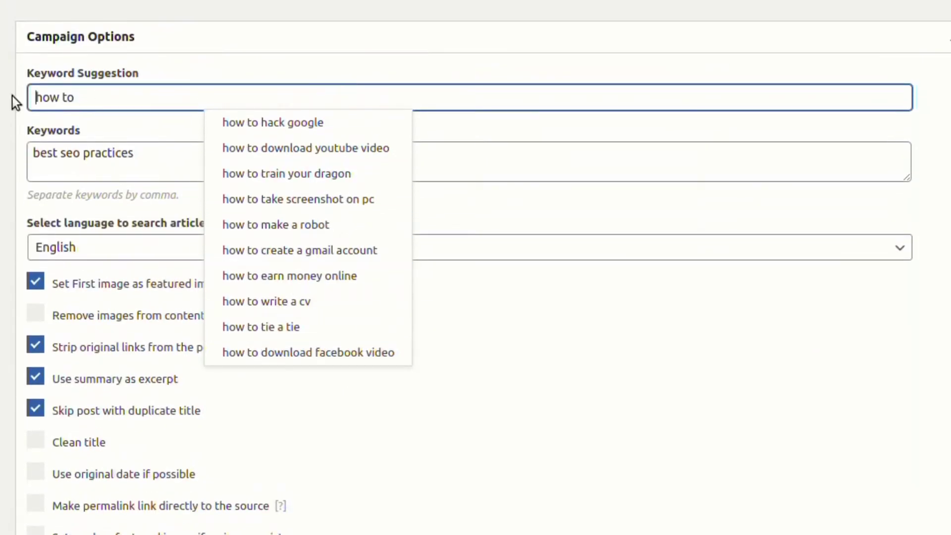
{"action": "key", "text": "BackSpace"}
{"action": "key", "text": "BackSpace"}
{"action": "key", "text": "BackSpace"}
Dismiss the keyword suggestion list.
{"action": "left_click", "coordinate": [427, 68]}
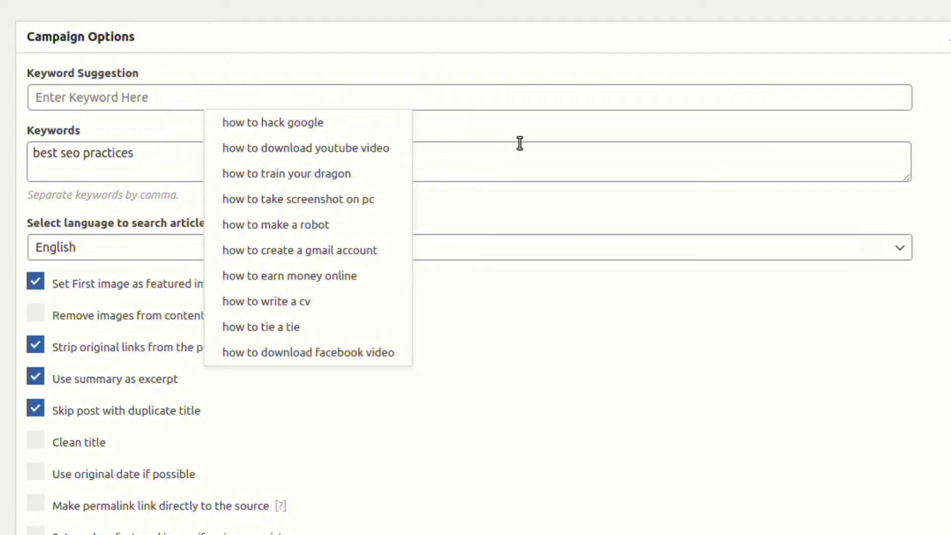
{"action": "left_click", "coordinate": [518, 143]}
{"action": "right_click", "coordinate": [72, 96]}
{"action": "left_click", "coordinate": [71, 96]}
{"action": "left_click", "coordinate": [36, 159]}
{"action": "left_click", "coordinate": [687, 388]}
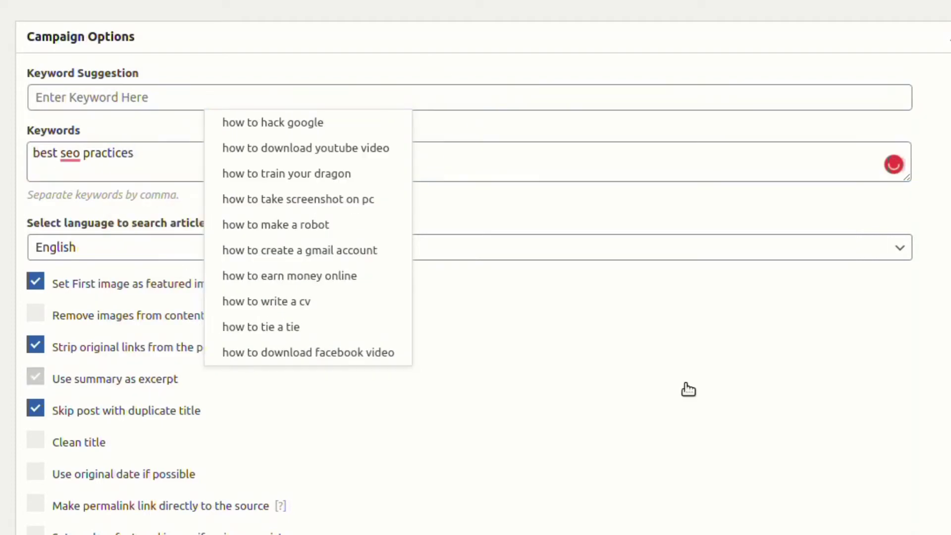
{"action": "left_click", "coordinate": [505, 106]}
{"action": "left_click", "coordinate": [536, 375]}
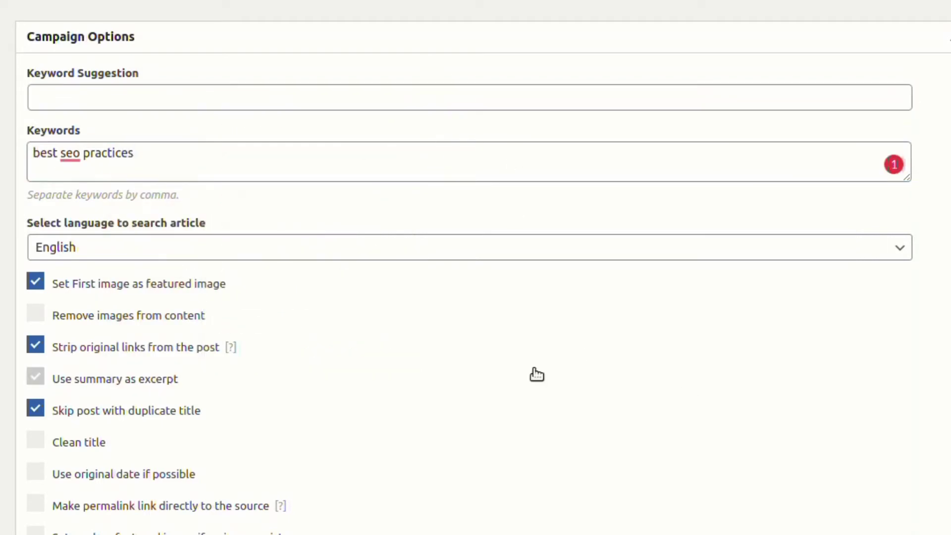
Tick 'Set random featured image' and 'Add rel nofollow & set target blank'.
{"action": "scroll", "coordinate": [69, 391], "scroll_direction": "down", "scroll_amount": 2}
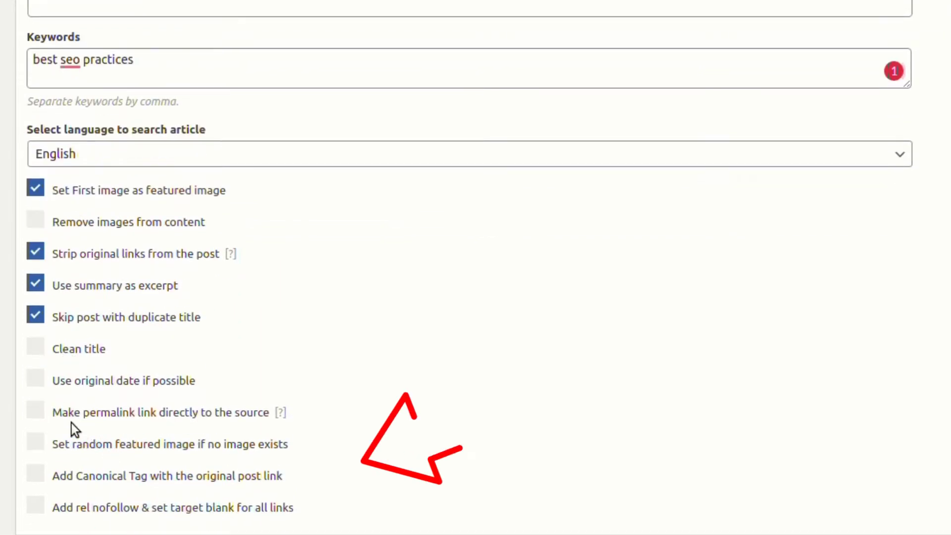
{"action": "left_click", "coordinate": [36, 449]}
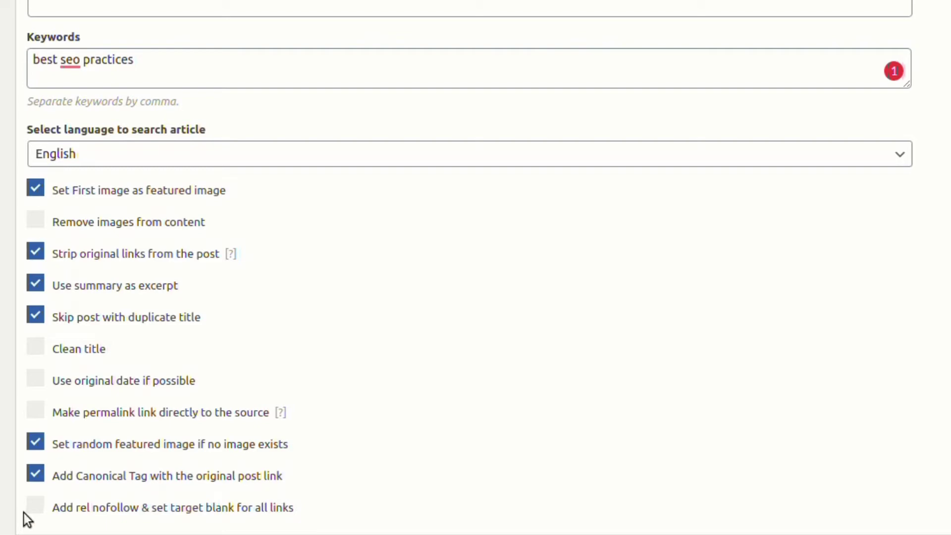
{"action": "left_click", "coordinate": [35, 505]}
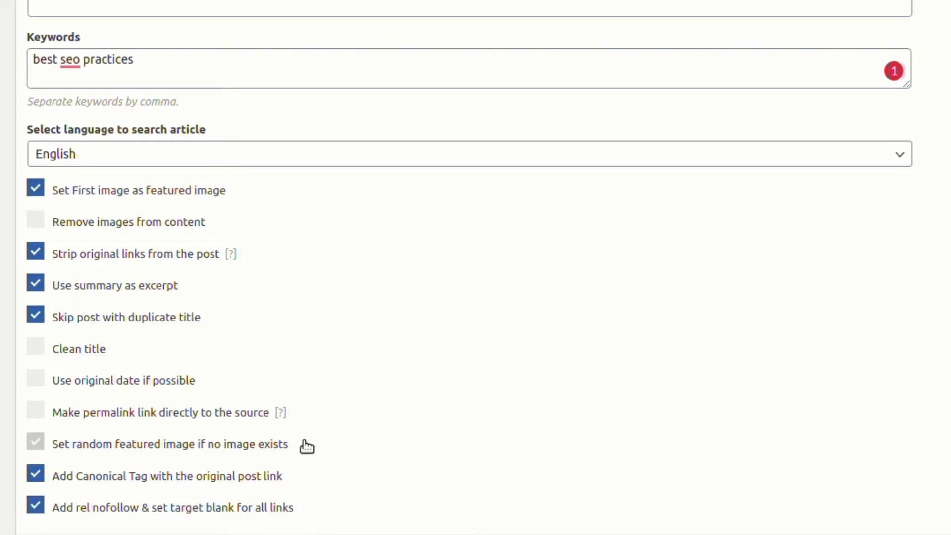
Map the keyword SEO in both Keyword to category and Keyword to tag.
{"action": "scroll", "coordinate": [198, 386], "scroll_direction": "up", "scroll_amount": 3}
{"action": "scroll", "coordinate": [166, 453], "scroll_direction": "down", "scroll_amount": 5}
{"action": "scroll", "coordinate": [163, 453], "scroll_direction": "down", "scroll_amount": 10}
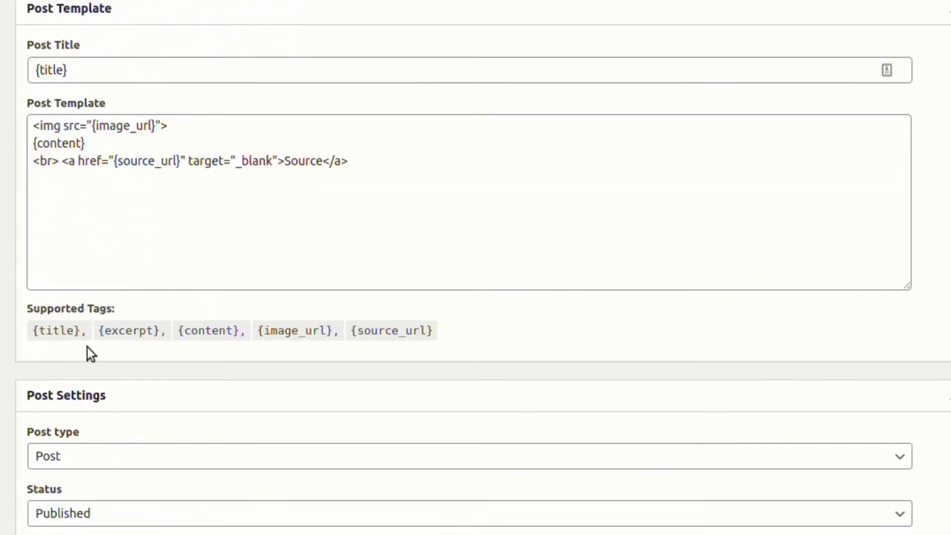
{"action": "scroll", "coordinate": [98, 440], "scroll_direction": "down", "scroll_amount": 9}
{"action": "scroll", "coordinate": [46, 489], "scroll_direction": "up", "scroll_amount": 1}
{"action": "scroll", "coordinate": [89, 488], "scroll_direction": "up", "scroll_amount": 1}
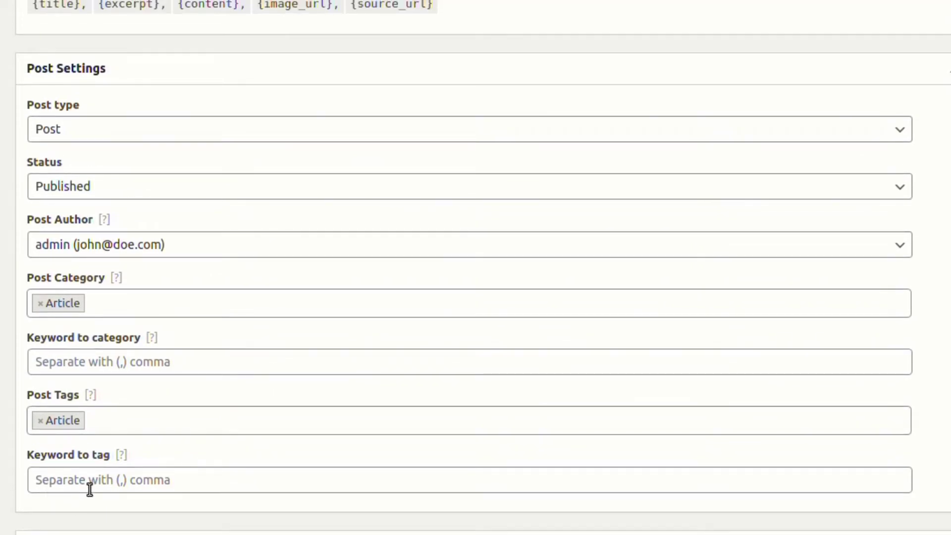
{"action": "left_click", "coordinate": [125, 360]}
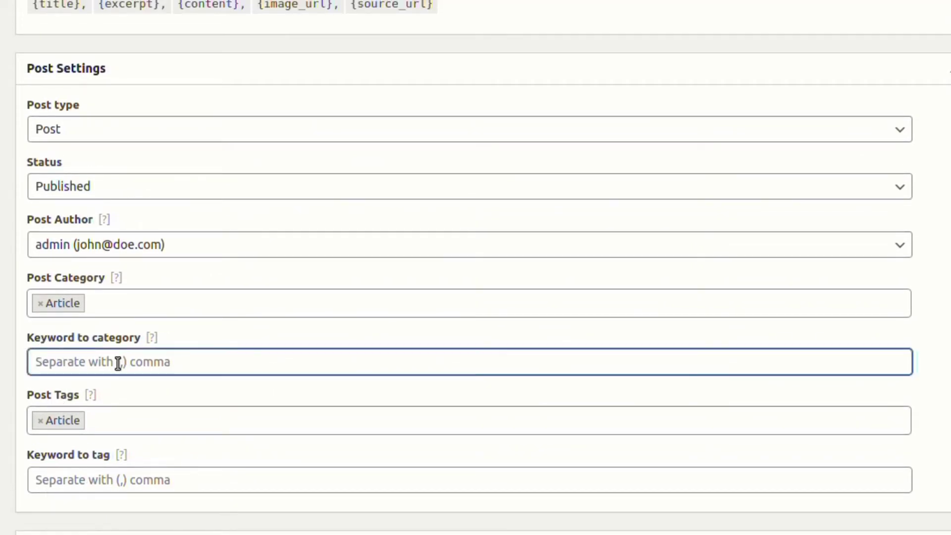
{"action": "type", "text": "SEO"}
{"action": "left_click", "coordinate": [102, 479]}
{"action": "type", "text": "SE"}
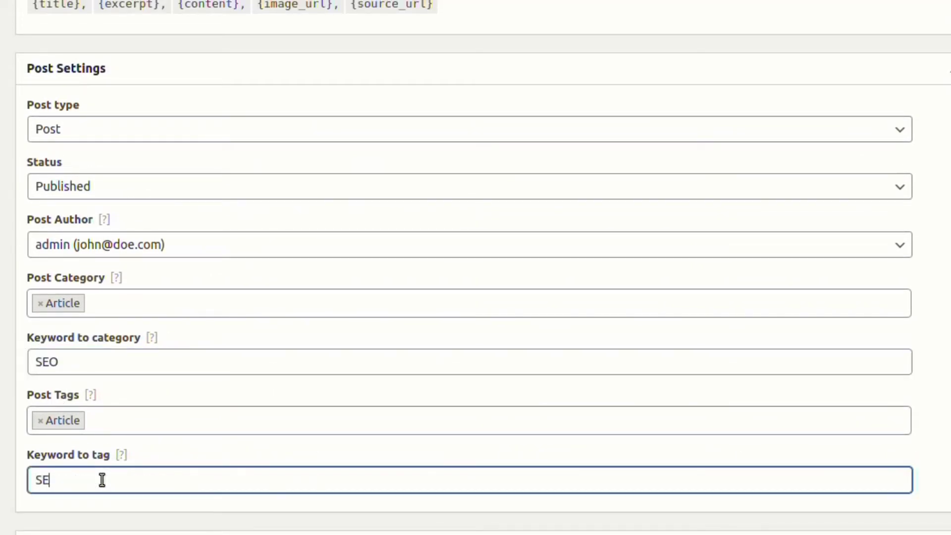
Set Min Words to 600 and Required Words to SEO, and select the Excerpt Length value.
{"action": "scroll", "coordinate": [151, 433], "scroll_direction": "down", "scroll_amount": 7}
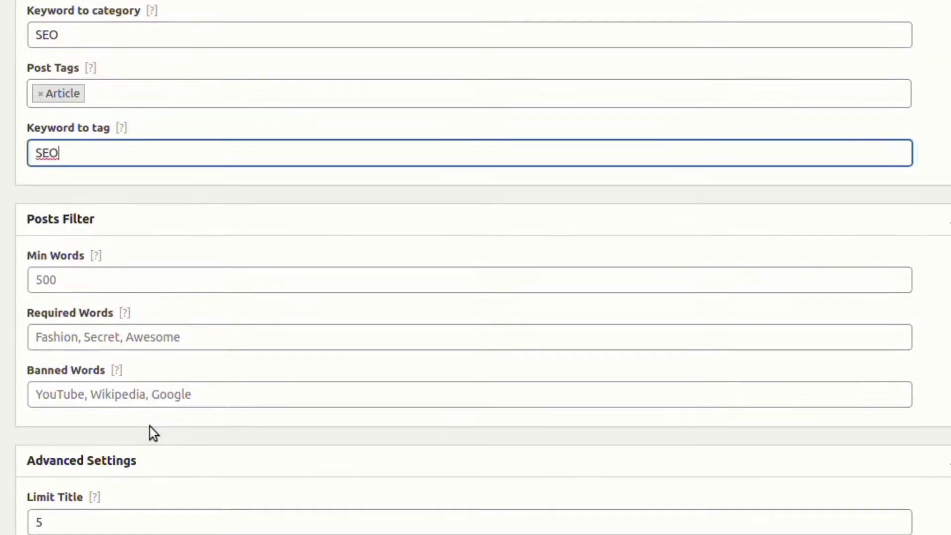
{"action": "scroll", "coordinate": [149, 426], "scroll_direction": "down", "scroll_amount": 1}
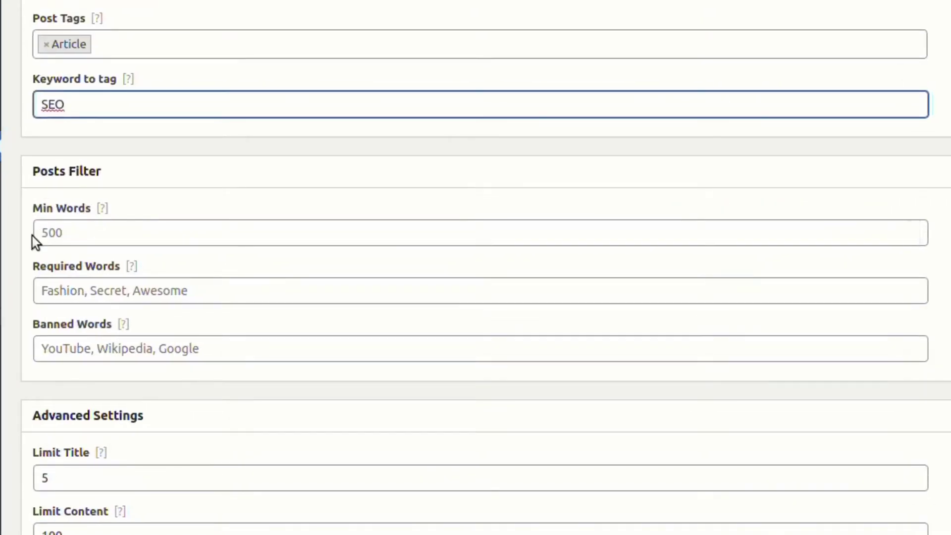
{"action": "left_click", "coordinate": [65, 232]}
{"action": "type", "text": "600"}
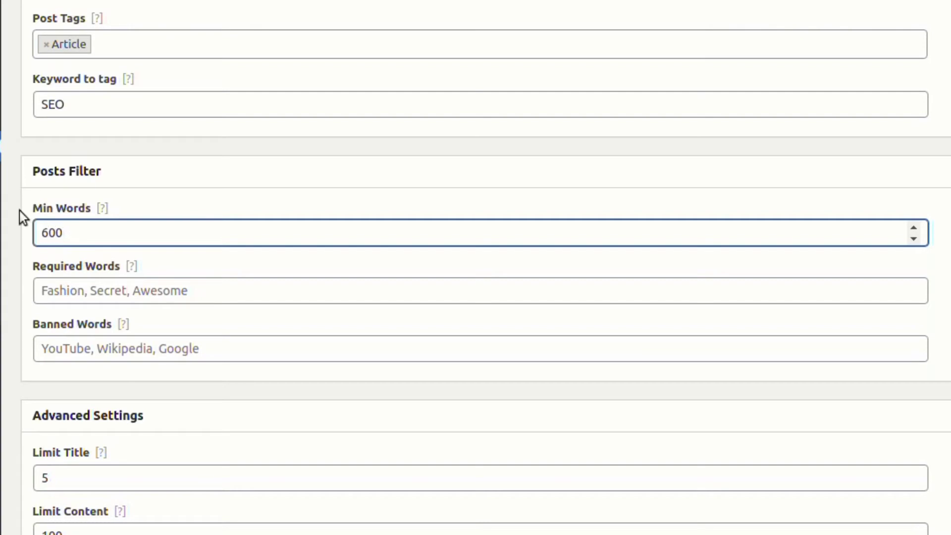
{"action": "left_click", "coordinate": [66, 197]}
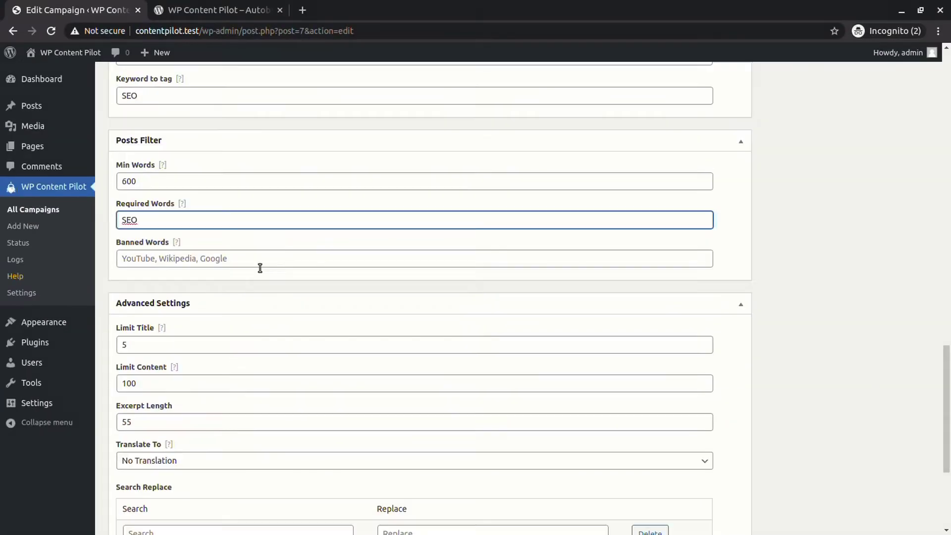
{"action": "scroll", "coordinate": [252, 335], "scroll_direction": "down", "scroll_amount": 2}
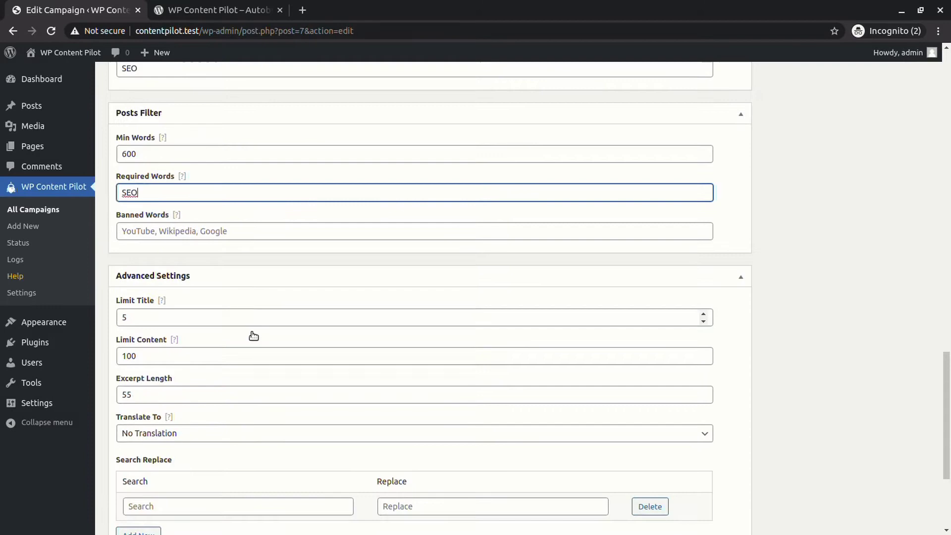
{"action": "left_click_drag", "start_coordinate": [128, 327], "coordinate": [119, 328]}
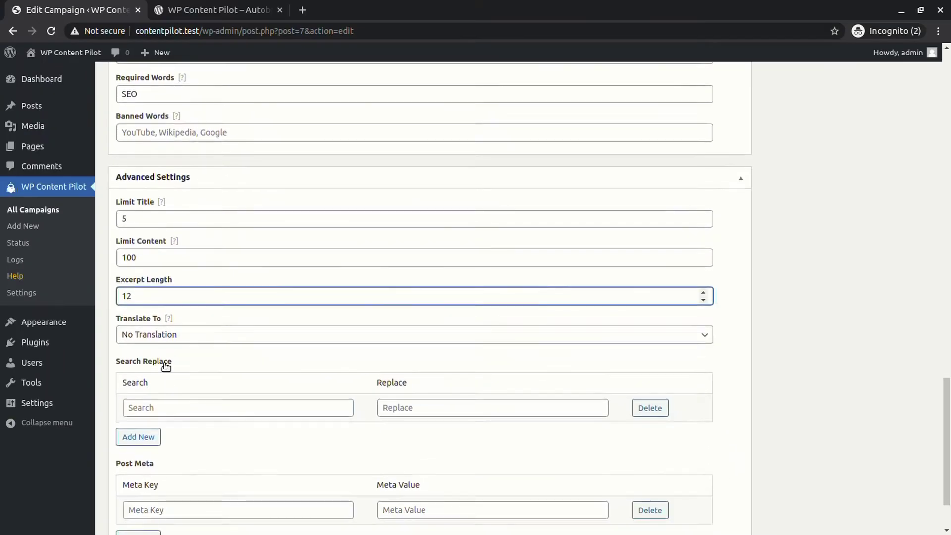
{"action": "scroll", "coordinate": [696, 286], "scroll_direction": "up", "scroll_amount": 10}
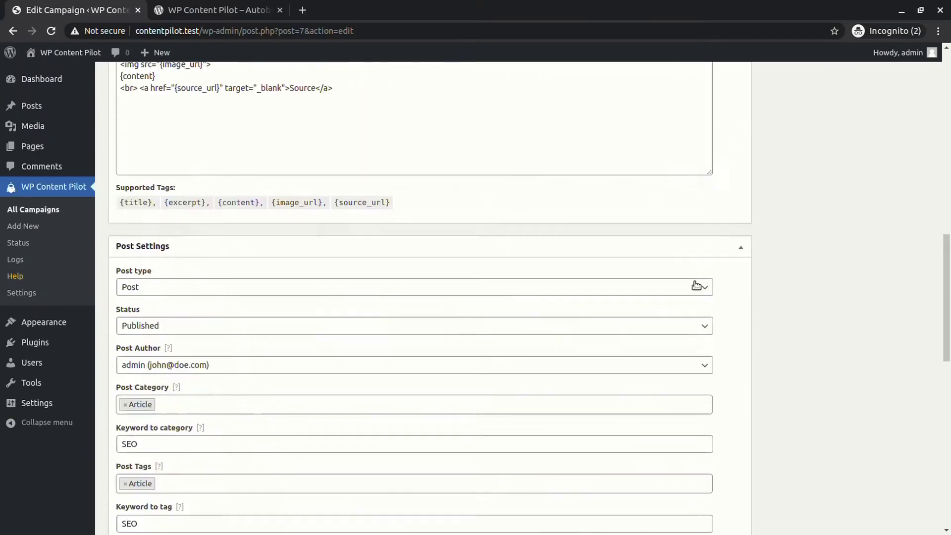
Save the updated campaign settings and run the campaign once.
{"action": "scroll", "coordinate": [695, 285], "scroll_direction": "up", "scroll_amount": 10}
{"action": "key", "text": "Return"}
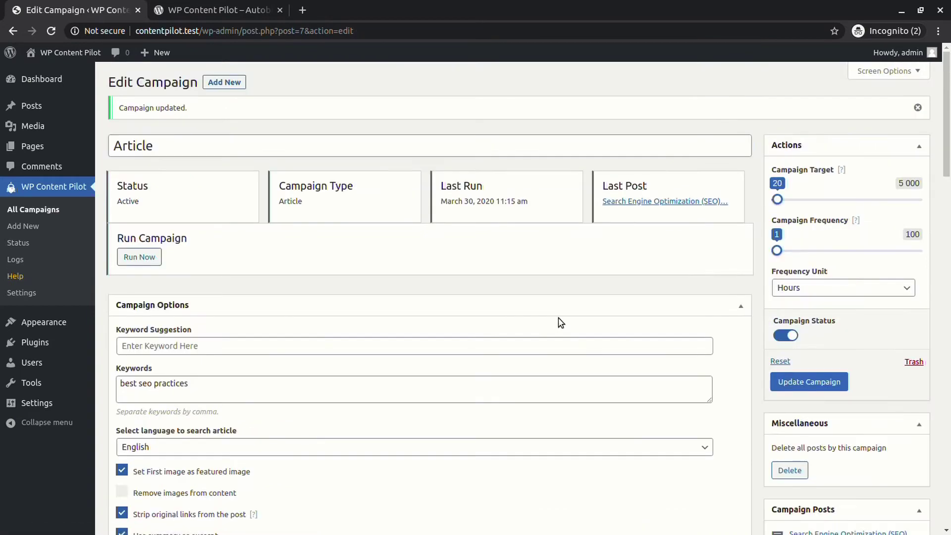
{"action": "left_click", "coordinate": [147, 260]}
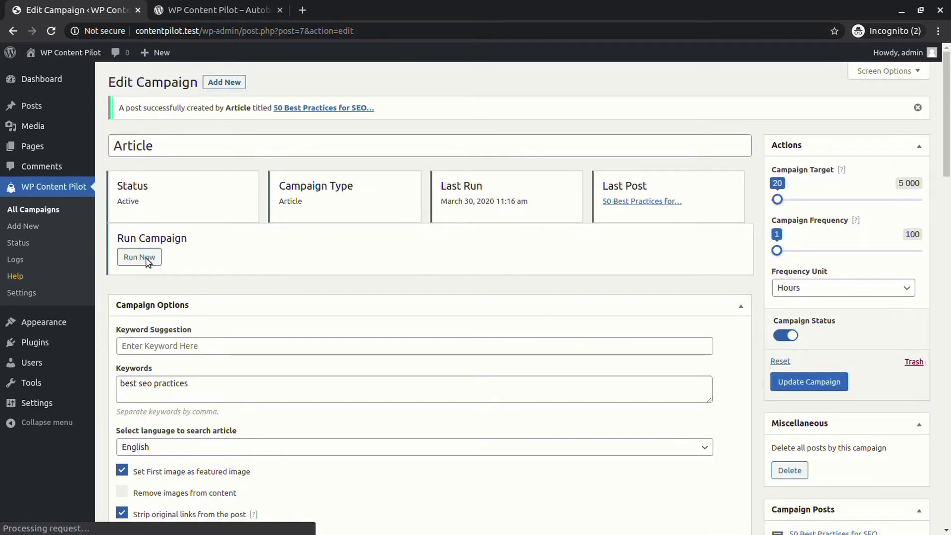
Clear the Limit Title and Limit Content values, save, and run the campaign again.
{"action": "scroll", "coordinate": [414, 367], "scroll_direction": "down", "scroll_amount": 15}
{"action": "scroll", "coordinate": [297, 322], "scroll_direction": "down", "scroll_amount": 5}
{"action": "left_click_drag", "start_coordinate": [128, 318], "coordinate": [105, 329]}
{"action": "key", "text": "BackSpace"}
{"action": "key", "text": "Tab"}
{"action": "key", "text": "BackSpace"}
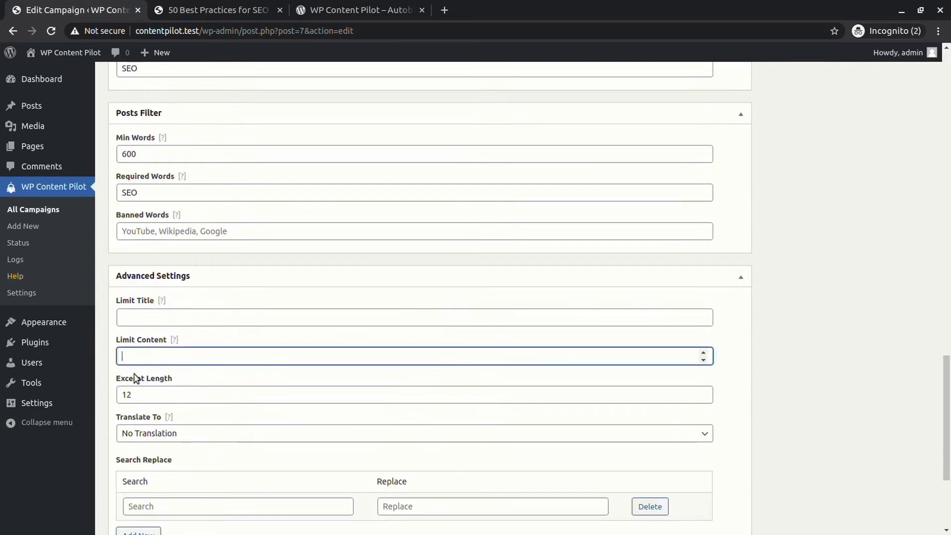
{"action": "key", "text": "Tab"}
{"action": "scroll", "coordinate": [128, 393], "scroll_direction": "down", "scroll_amount": 4}
{"action": "scroll", "coordinate": [886, 296], "scroll_direction": "up", "scroll_amount": 15}
{"action": "scroll", "coordinate": [702, 278], "scroll_direction": "up", "scroll_amount": 4}
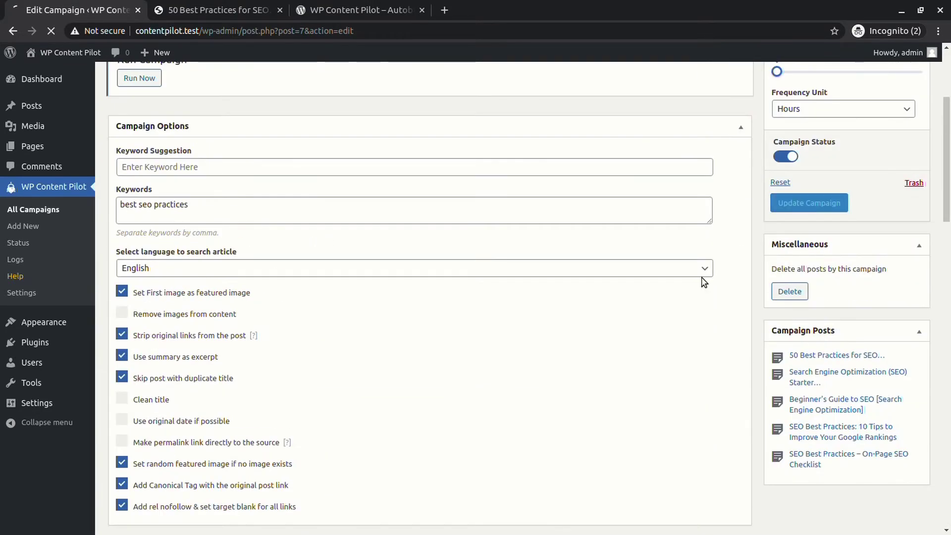
{"action": "scroll", "coordinate": [286, 292], "scroll_direction": "up", "scroll_amount": 4}
{"action": "left_click", "coordinate": [151, 257]}
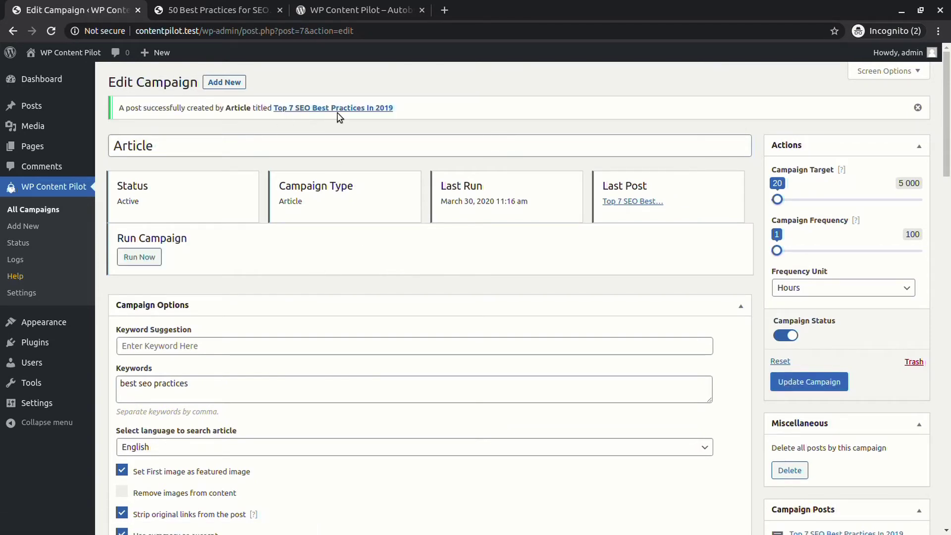
Open the new post 'Top 7 SEO Best Practices In 2019' in another tab.
{"action": "left_click", "coordinate": [366, 108]}
{"action": "key", "text": "ctrl+Page_Up"}
{"action": "scroll", "coordinate": [311, 341], "scroll_direction": "down", "scroll_amount": 5}
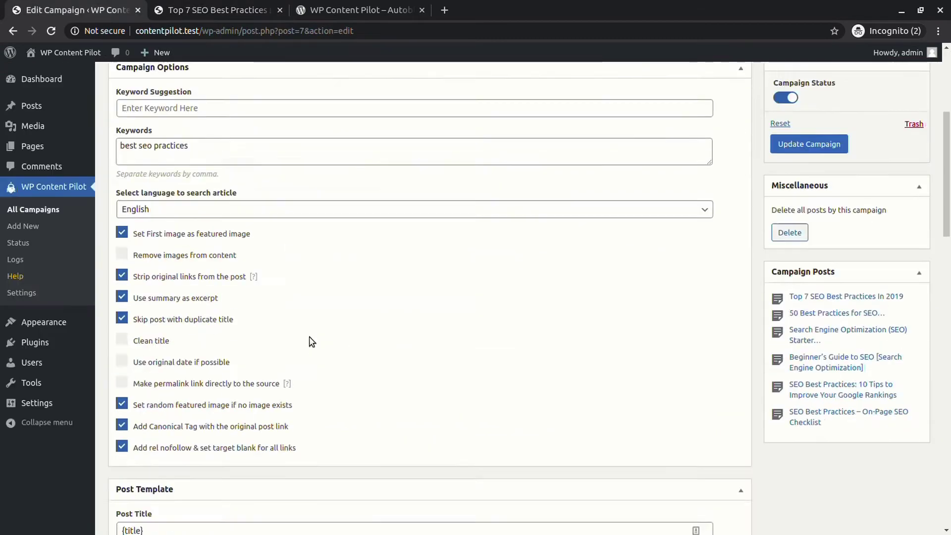
{"action": "scroll", "coordinate": [310, 342], "scroll_direction": "down", "scroll_amount": 10}
Inspect the post's Source link in DevTools to confirm nofollow and a blank target.
{"action": "key", "text": "ctrl+Page_Down"}
{"action": "scroll", "coordinate": [737, 312], "scroll_direction": "down", "scroll_amount": 5}
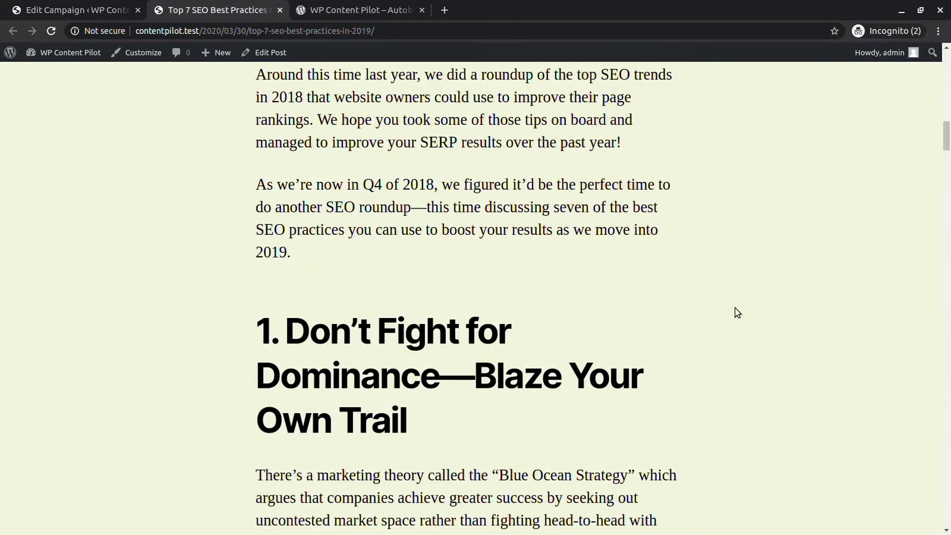
{"action": "scroll", "coordinate": [737, 312], "scroll_direction": "down", "scroll_amount": 10}
{"action": "scroll", "coordinate": [737, 312], "scroll_direction": "down", "scroll_amount": 15}
{"action": "scroll", "coordinate": [560, 389], "scroll_direction": "down", "scroll_amount": 10}
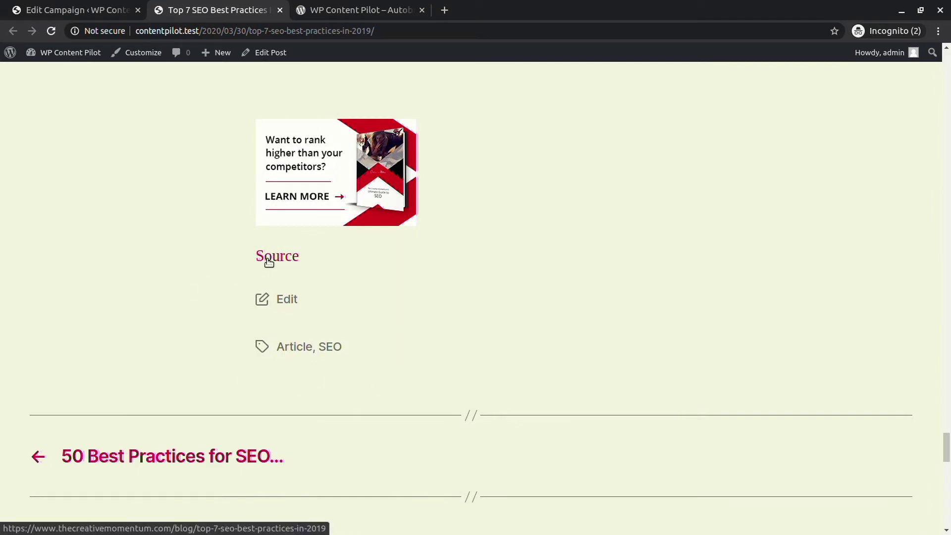
{"action": "scroll", "coordinate": [233, 307], "scroll_direction": "up", "scroll_amount": 3}
{"action": "right_click", "coordinate": [275, 373]}
{"action": "left_click", "coordinate": [312, 504]}
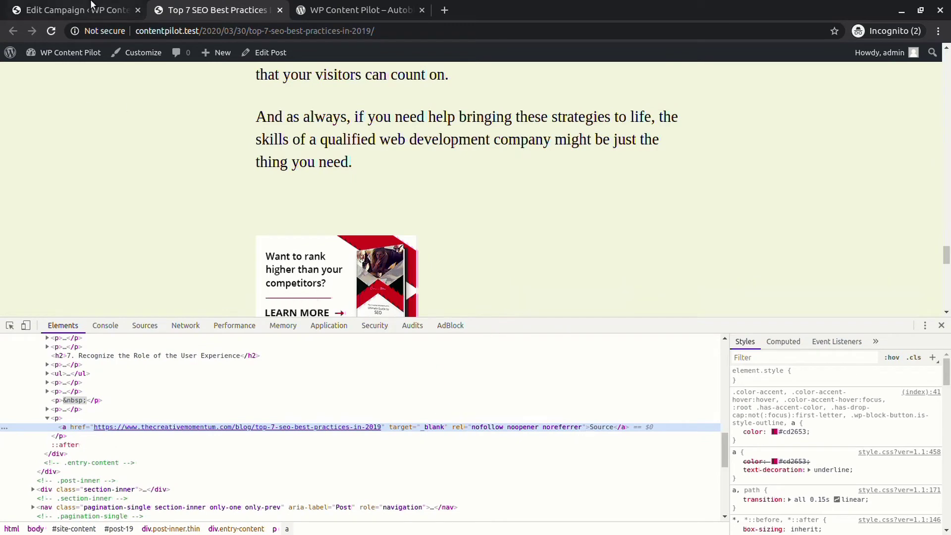
Return to the Edit Campaign tab and scroll toward Advanced Settings.
{"action": "key", "text": "ctrl+Page_Up"}
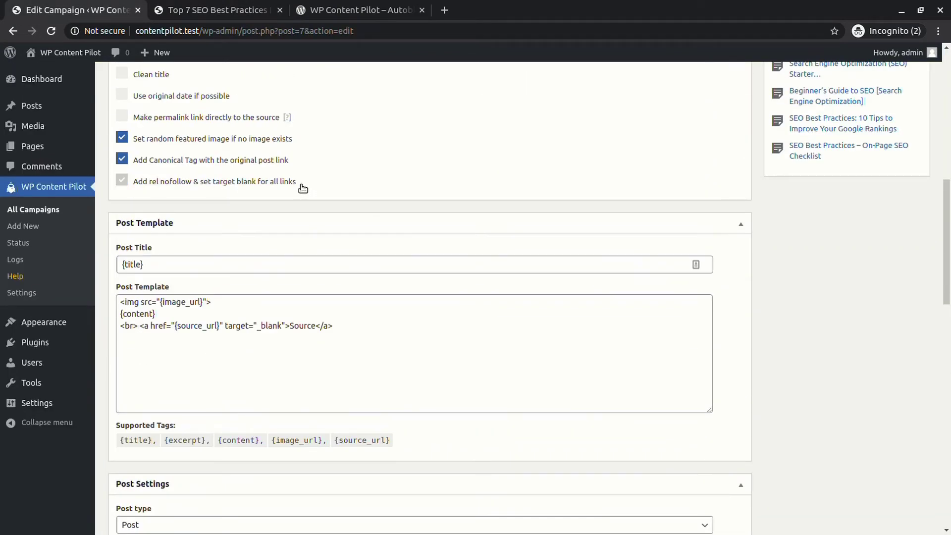
{"action": "left_click", "coordinate": [208, 6]}
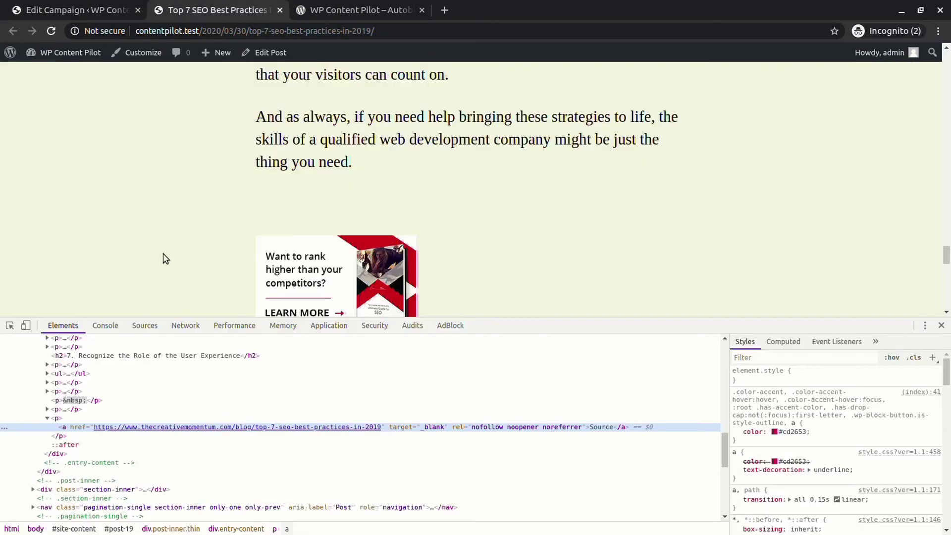
{"action": "key", "text": "ctrl+Page_Up"}
{"action": "scroll", "coordinate": [450, 370], "scroll_direction": "down", "scroll_amount": 4}
Enter SEO as the search word and WP as its replacement.
{"action": "scroll", "coordinate": [426, 367], "scroll_direction": "down", "scroll_amount": 4}
{"action": "scroll", "coordinate": [361, 365], "scroll_direction": "down", "scroll_amount": 3}
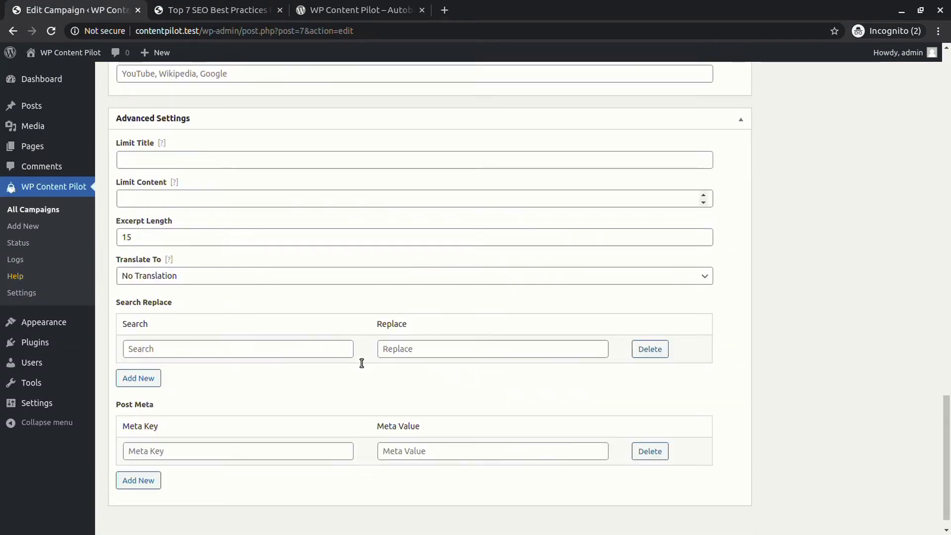
{"action": "scroll", "coordinate": [362, 363], "scroll_direction": "down", "scroll_amount": 1}
{"action": "type", "text": "SEO"}
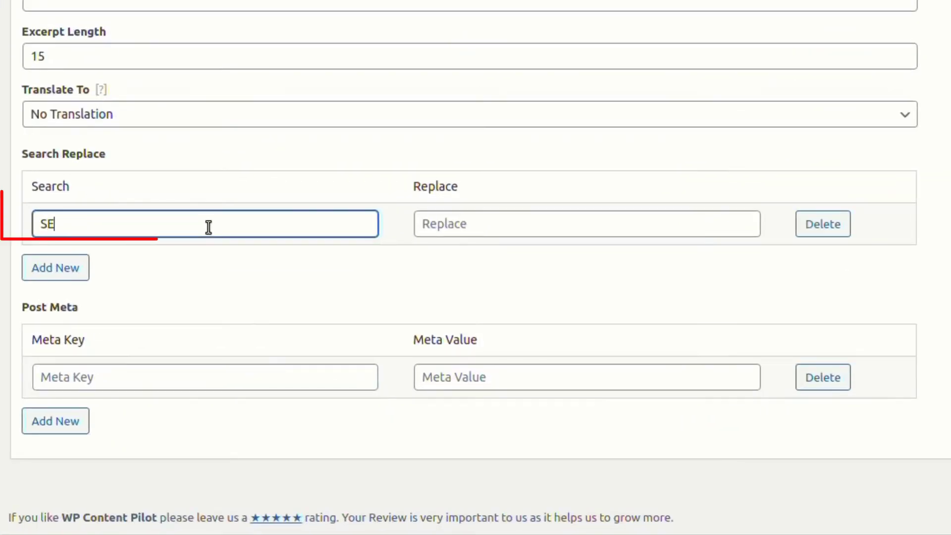
{"action": "key", "text": "Tab"}
{"action": "type", "text": "WP"}
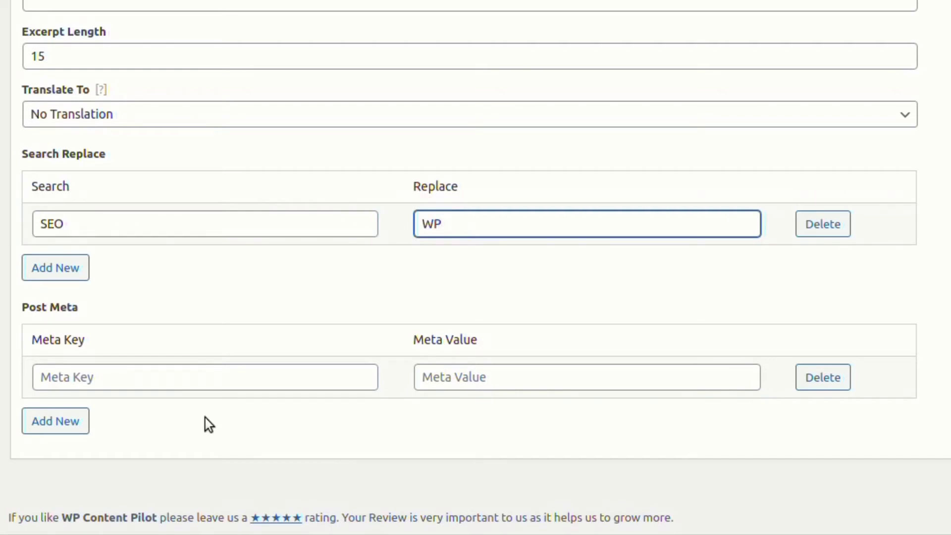
Add a post meta entry with key Meta and value Value, removing the extra empty row.
{"action": "left_click", "coordinate": [202, 386]}
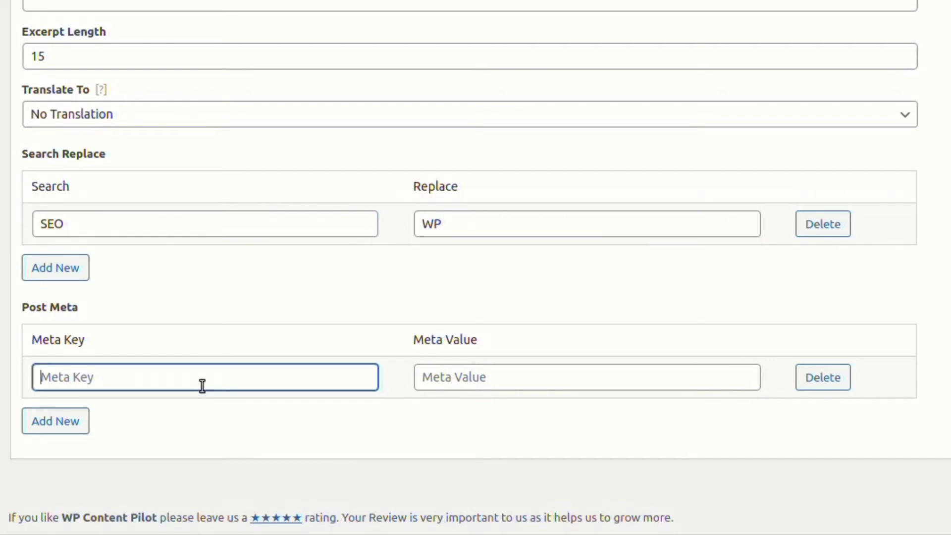
{"action": "type", "text": "Meta"}
{"action": "key", "text": "Tab"}
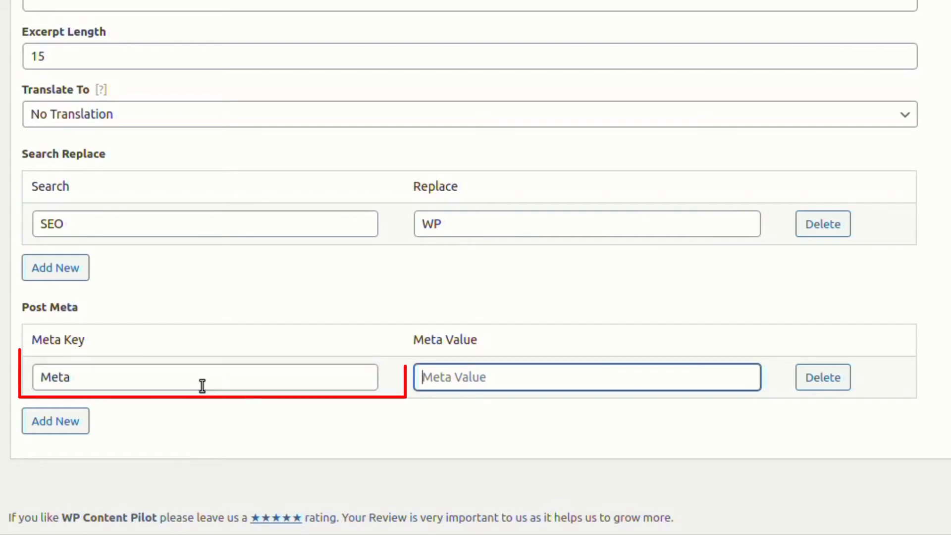
{"action": "type", "text": "Value"}
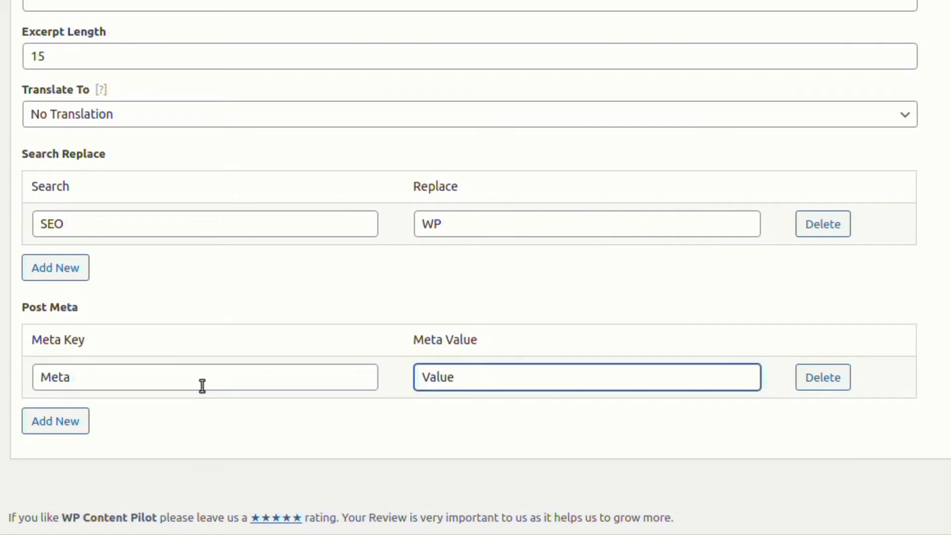
{"action": "left_click", "coordinate": [188, 442]}
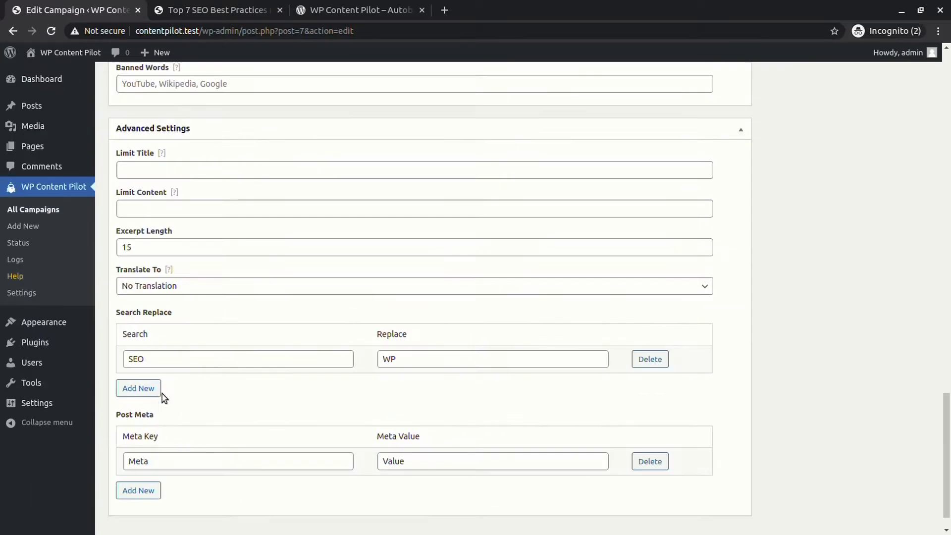
{"action": "left_click", "coordinate": [152, 460]}
{"action": "left_click", "coordinate": [643, 457]}
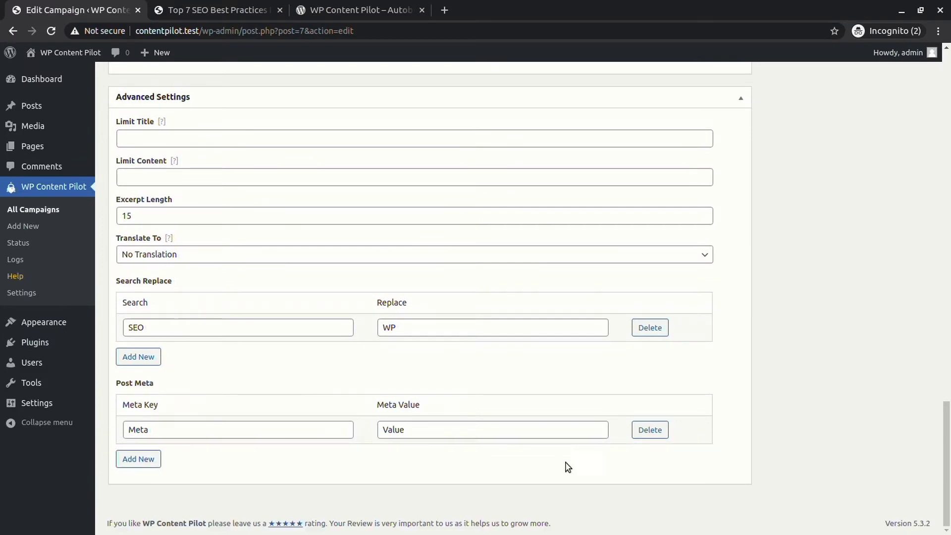
Add another search-and-replace row and scroll back up.
{"action": "left_click", "coordinate": [157, 358]}
{"action": "scroll", "coordinate": [741, 400], "scroll_direction": "up", "scroll_amount": 5}
{"action": "scroll", "coordinate": [741, 397], "scroll_direction": "up", "scroll_amount": 10}
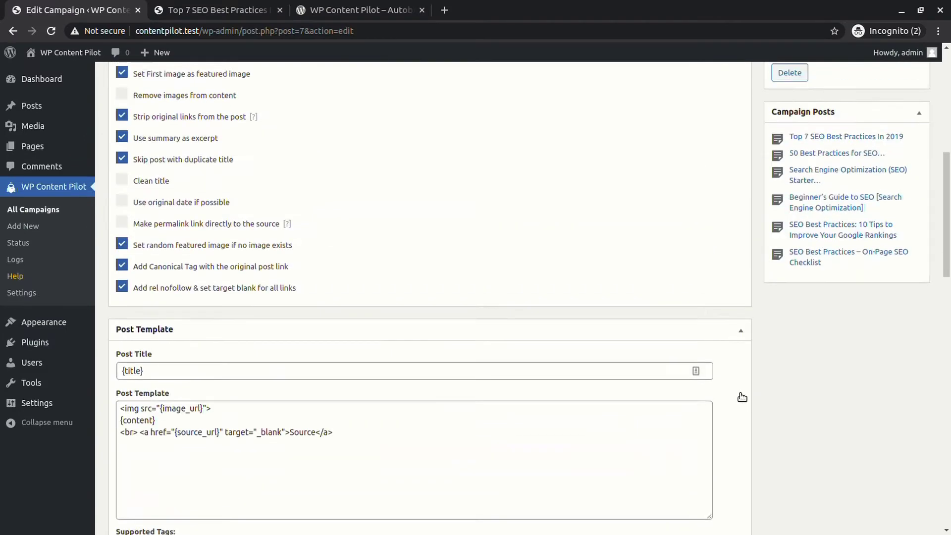
{"action": "scroll", "coordinate": [702, 335], "scroll_direction": "up", "scroll_amount": 5}
Save and run the campaign, opening the new post '21 Actionable WP Techniques For 2020'.
{"action": "left_click", "coordinate": [807, 171]}
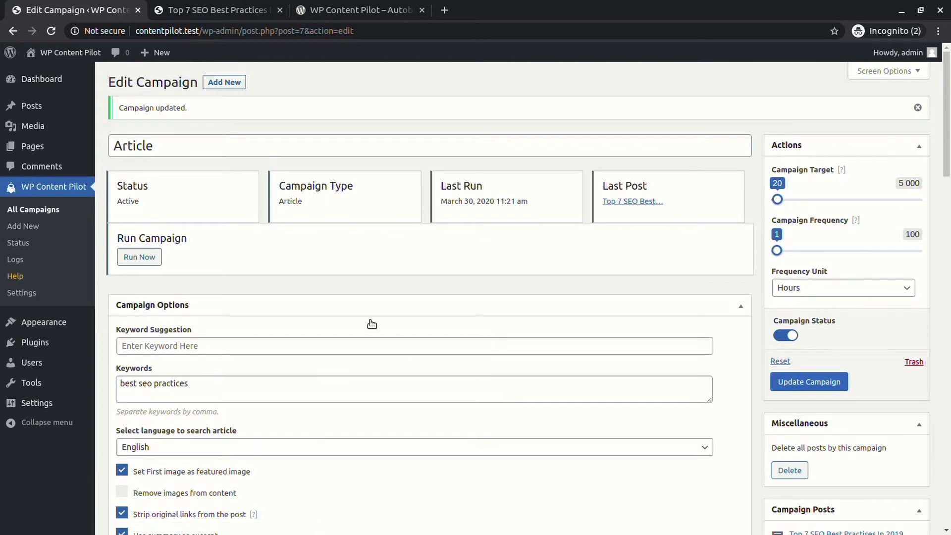
{"action": "left_click", "coordinate": [144, 258]}
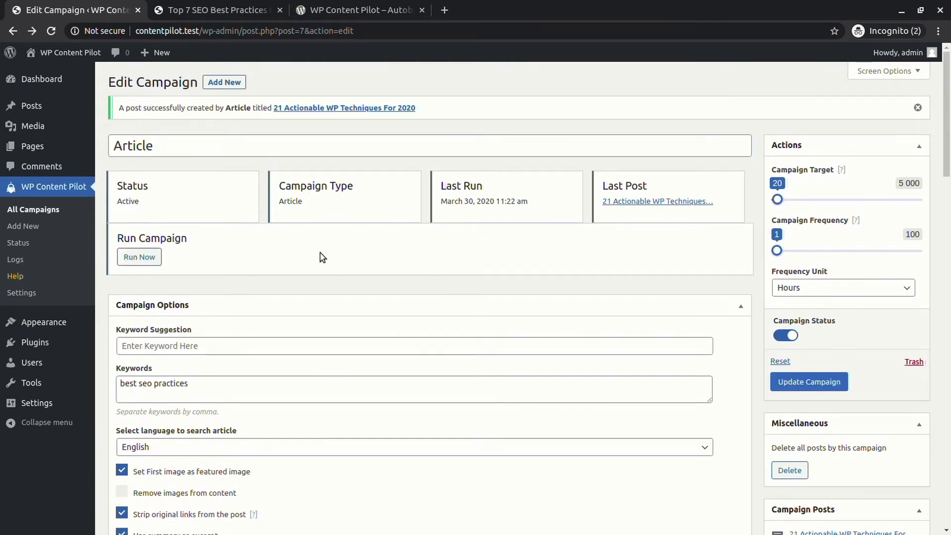
{"action": "left_click", "coordinate": [333, 108]}
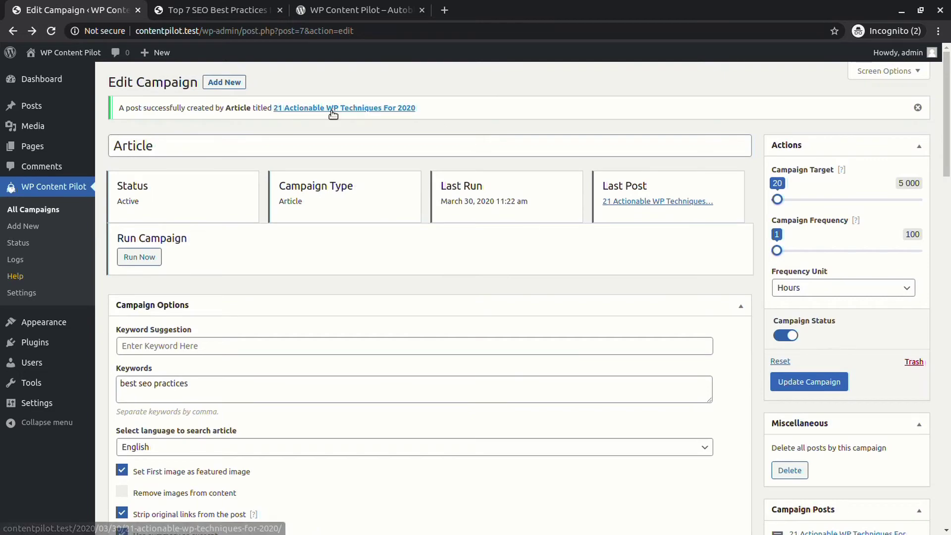
Confirm its Custom Fields include Meta with value Value, then return to the campaign editor.
{"action": "left_click_drag", "start_coordinate": [780, 117], "coordinate": [780, 468]}
{"action": "scroll", "coordinate": [737, 492], "scroll_direction": "down", "scroll_amount": 10}
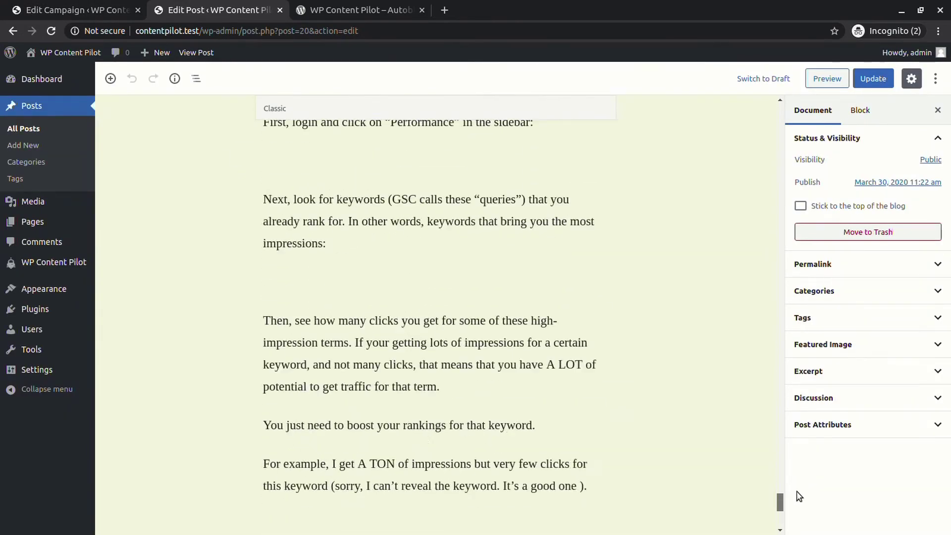
{"action": "scroll", "coordinate": [535, 412], "scroll_direction": "down", "scroll_amount": 15}
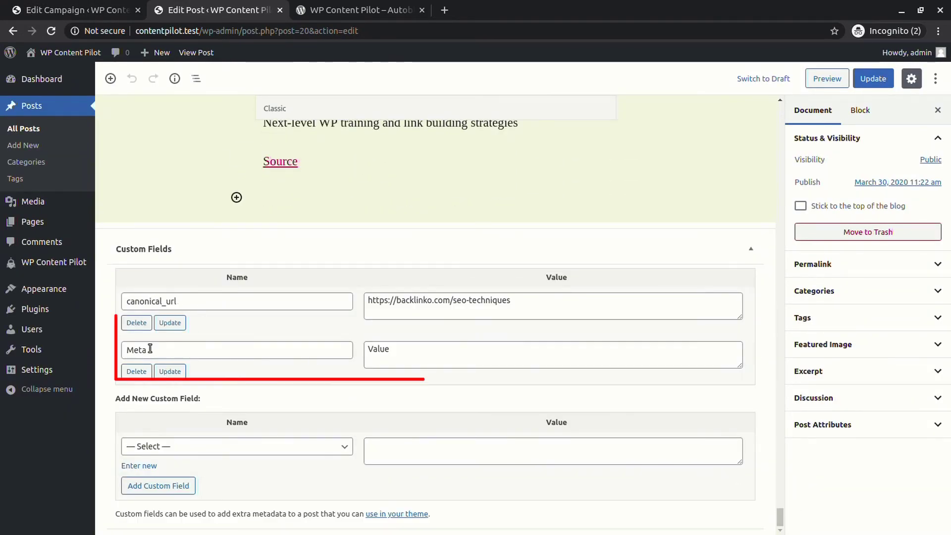
{"action": "key", "text": "ctrl+Page_Up"}
Browse the Translate To language list in Advanced Settings to pick Chinese.
{"action": "scroll", "coordinate": [239, 388], "scroll_direction": "down", "scroll_amount": 4}
{"action": "scroll", "coordinate": [240, 389], "scroll_direction": "down", "scroll_amount": 5}
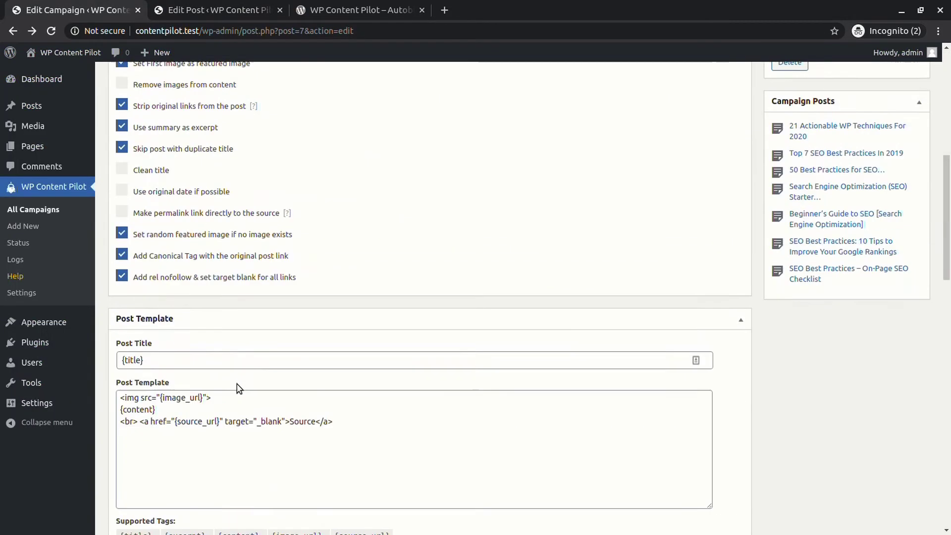
{"action": "scroll", "coordinate": [639, 374], "scroll_direction": "down", "scroll_amount": 2}
{"action": "scroll", "coordinate": [598, 368], "scroll_direction": "down", "scroll_amount": 15}
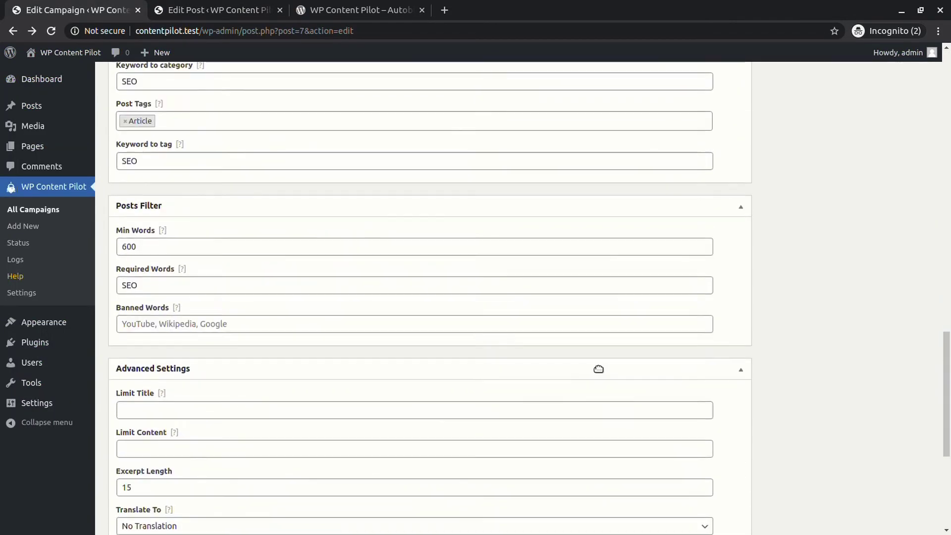
{"action": "scroll", "coordinate": [445, 406], "scroll_direction": "down", "scroll_amount": 5}
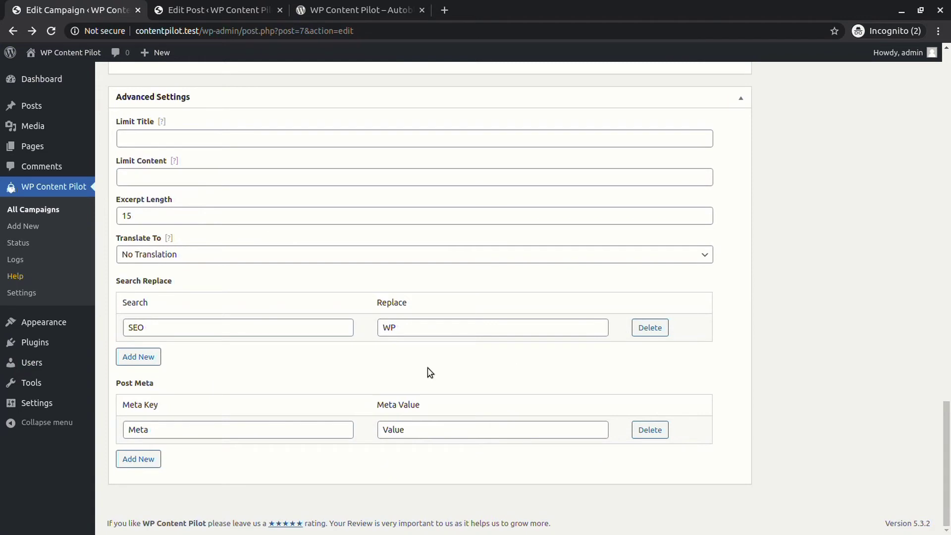
{"action": "scroll", "coordinate": [123, 381], "scroll_direction": "up", "scroll_amount": 3}
{"action": "left_click", "coordinate": [157, 385]}
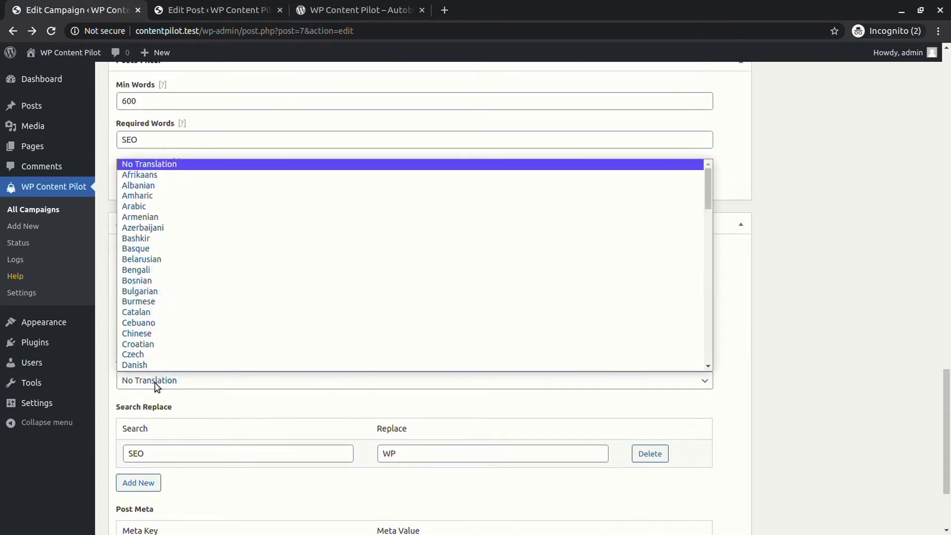
{"action": "scroll", "coordinate": [149, 313], "scroll_direction": "down", "scroll_amount": 1}
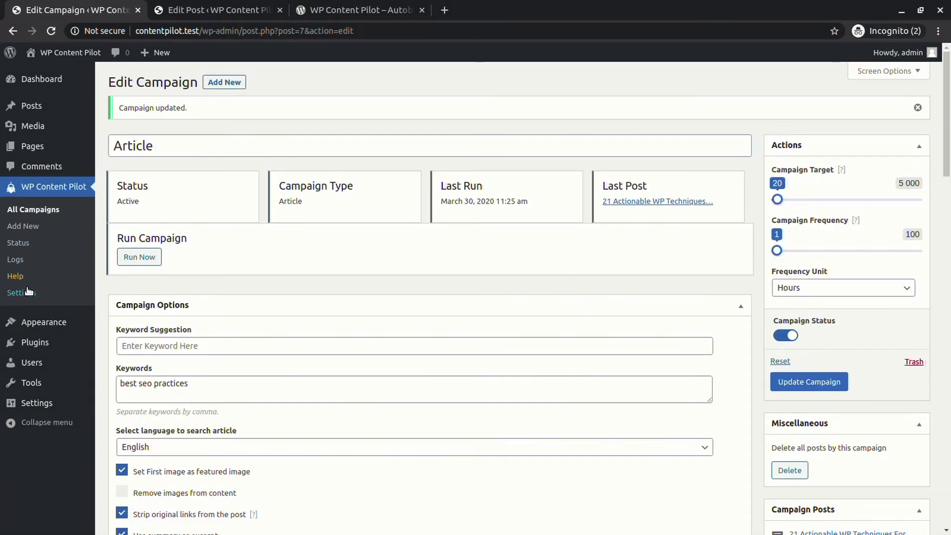
Open the plugin's Misc Settings and the Yandex API key setup guide.
{"action": "middle_click", "coordinate": [28, 291]}
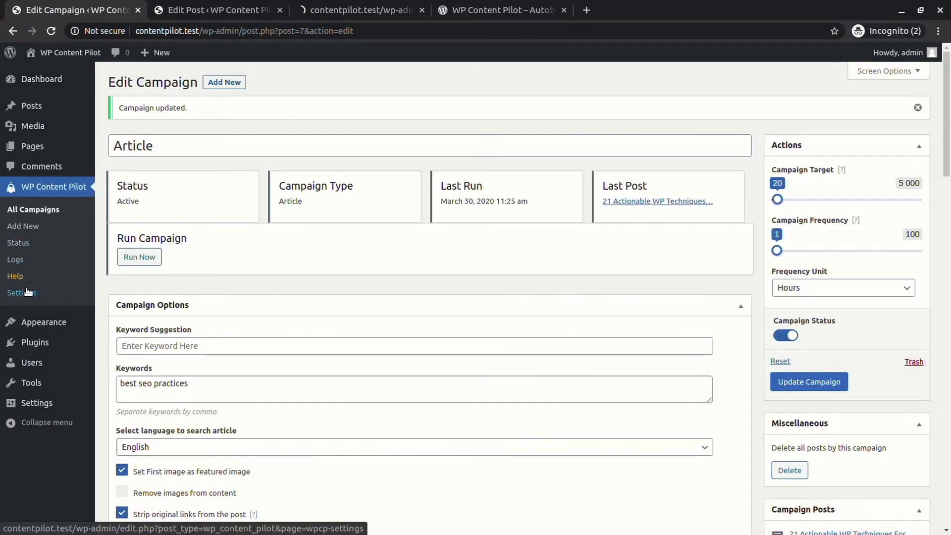
{"action": "left_click", "coordinate": [334, 6]}
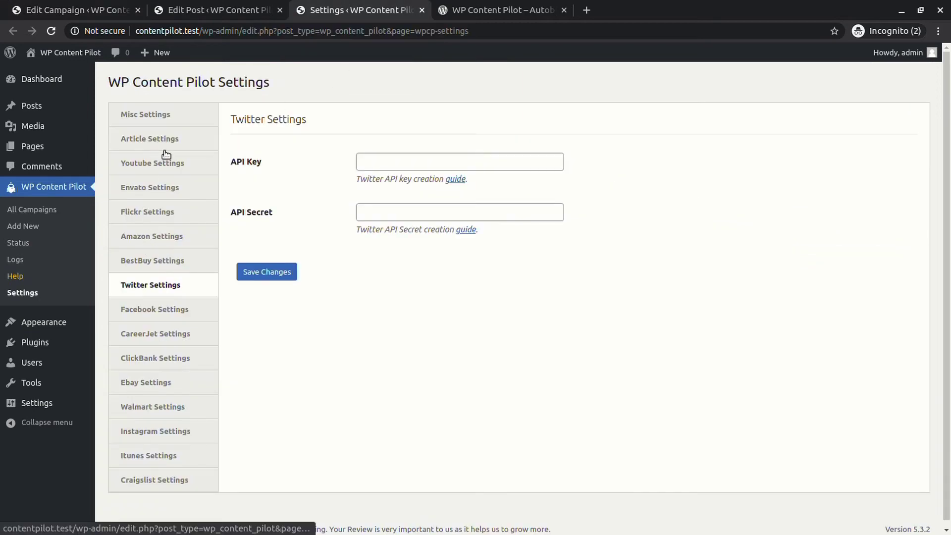
{"action": "left_click", "coordinate": [154, 112]}
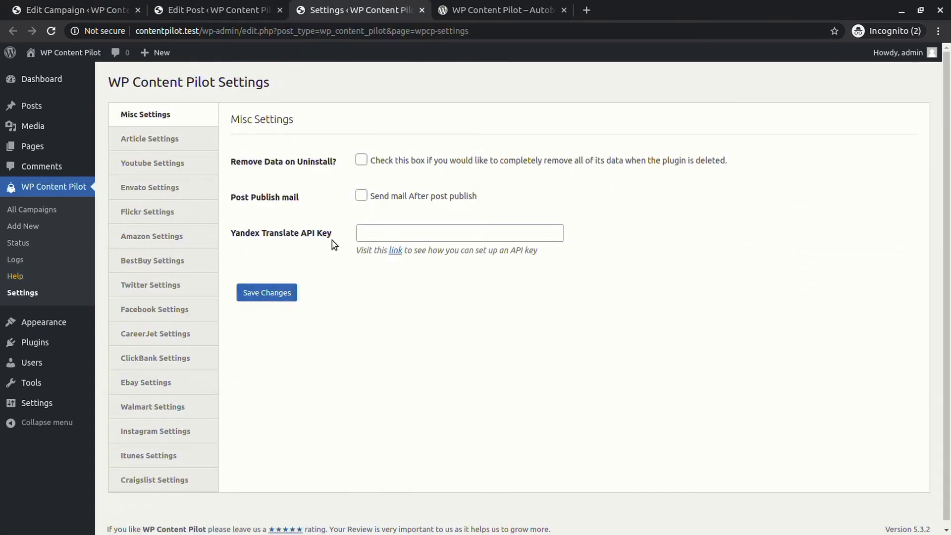
{"action": "left_click", "coordinate": [395, 251]}
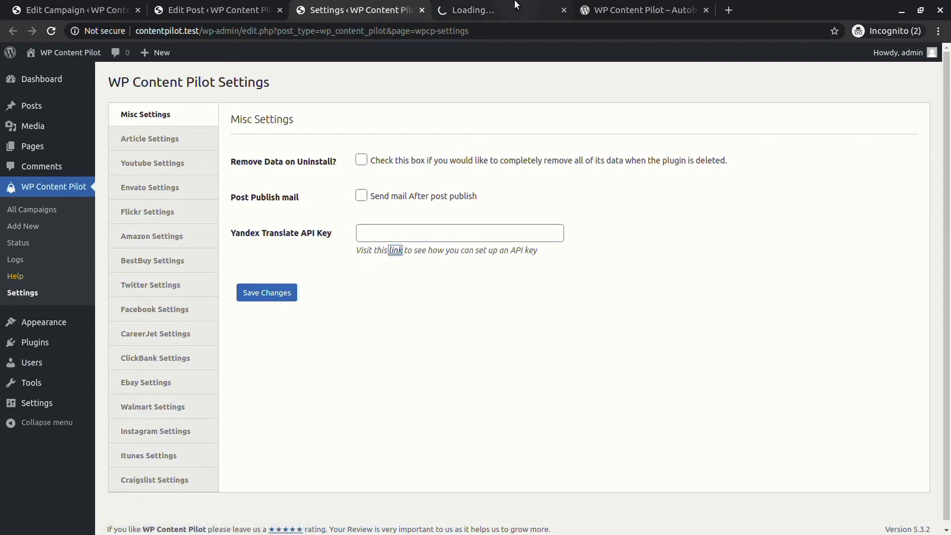
Read the Yandex guide, then close the guide, Settings and post editor tabs.
{"action": "scroll", "coordinate": [568, 262], "scroll_direction": "down", "scroll_amount": 3}
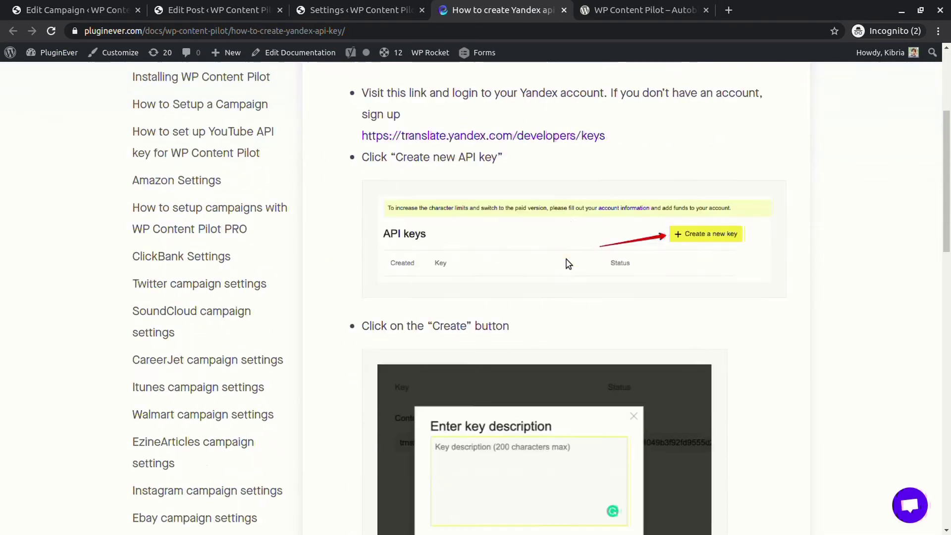
{"action": "scroll", "coordinate": [568, 263], "scroll_direction": "down", "scroll_amount": 10}
{"action": "scroll", "coordinate": [568, 263], "scroll_direction": "up", "scroll_amount": 10}
{"action": "key", "text": "ctrl+w"}
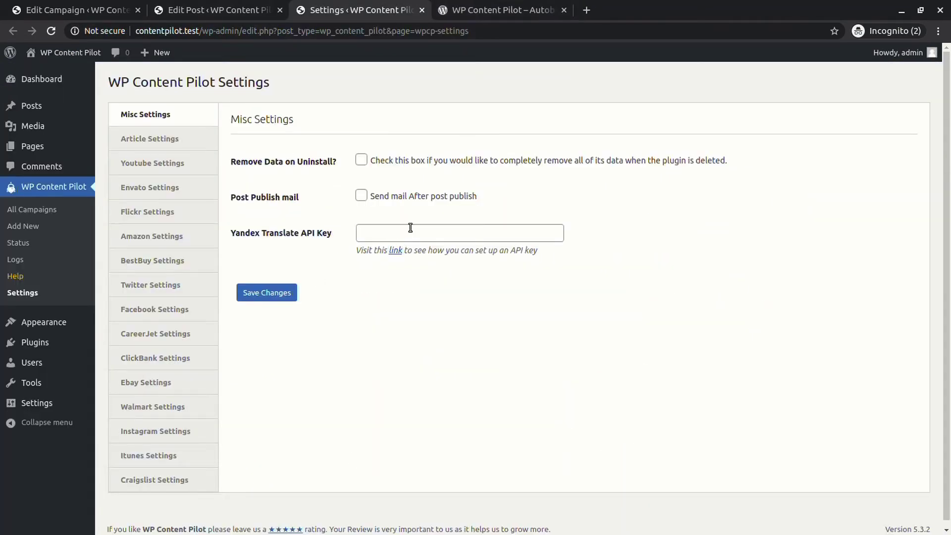
{"action": "key", "text": "ctrl+w"}
{"action": "key", "text": "ctrl+w"}
Run the campaign again to create a Chinese-translated post.
{"action": "scroll", "coordinate": [742, 292], "scroll_direction": "up", "scroll_amount": 10}
{"action": "scroll", "coordinate": [743, 292], "scroll_direction": "up", "scroll_amount": 5}
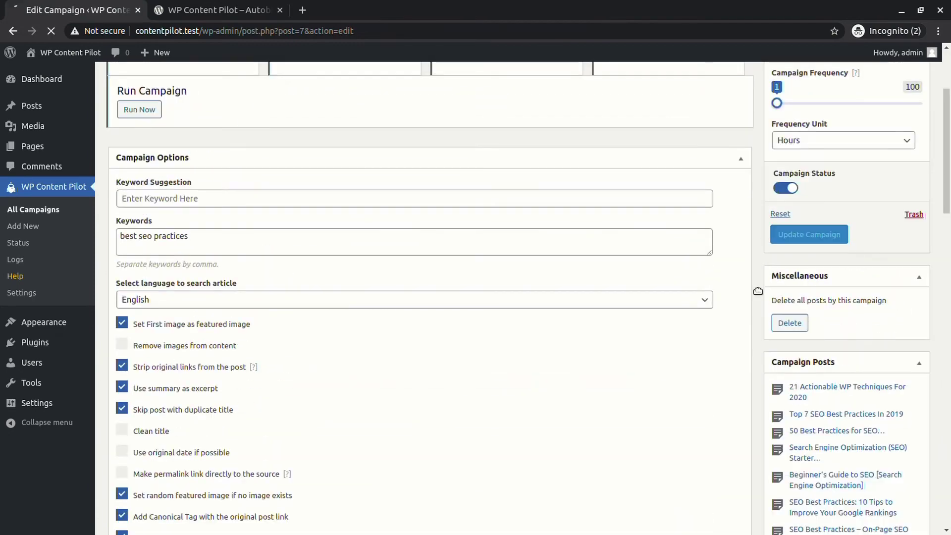
{"action": "scroll", "coordinate": [712, 332], "scroll_direction": "up", "scroll_amount": 5}
{"action": "left_click", "coordinate": [133, 257]}
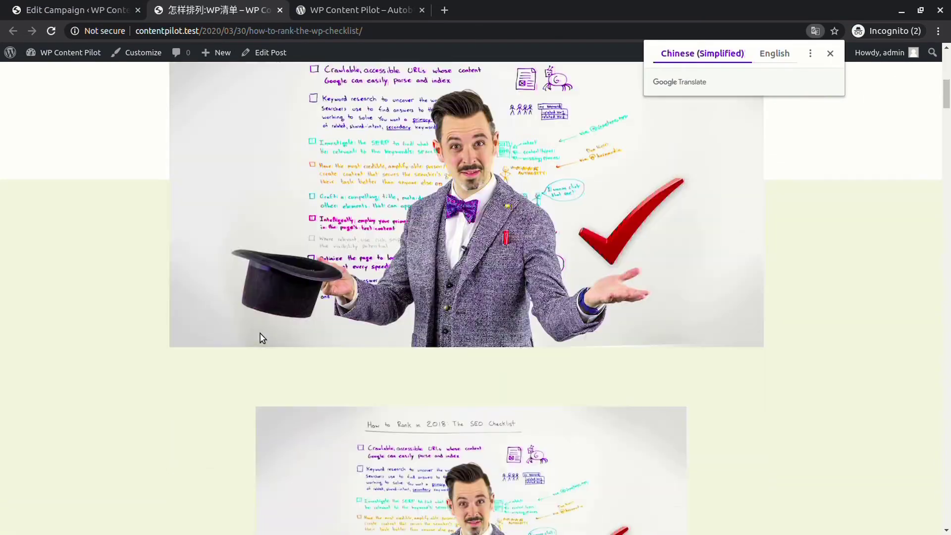
Scroll through the translated Chinese post to read it.
{"action": "scroll", "coordinate": [262, 338], "scroll_direction": "down", "scroll_amount": 4}
{"action": "scroll", "coordinate": [263, 338], "scroll_direction": "down", "scroll_amount": 8}
{"action": "scroll", "coordinate": [263, 338], "scroll_direction": "down", "scroll_amount": 9}
{"action": "scroll", "coordinate": [263, 338], "scroll_direction": "down", "scroll_amount": 6}
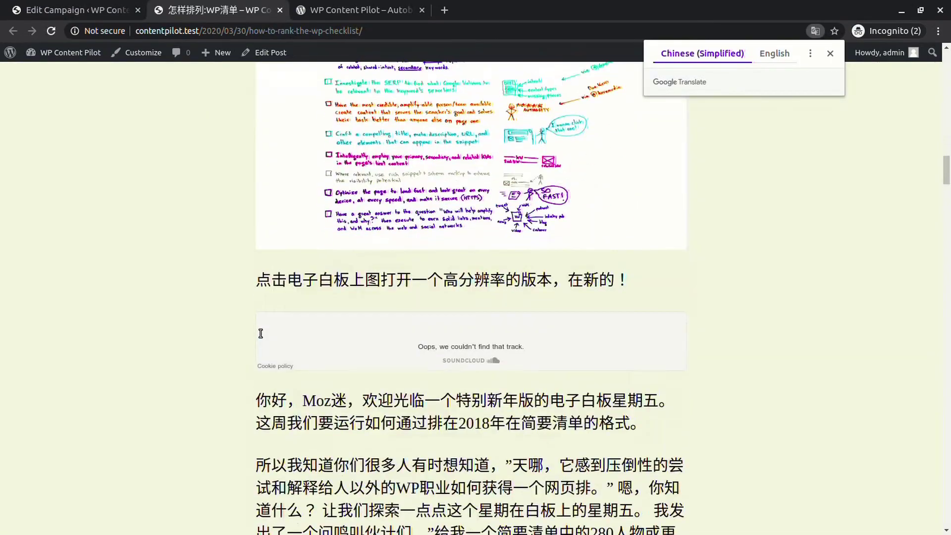
{"action": "scroll", "coordinate": [263, 338], "scroll_direction": "down", "scroll_amount": 6}
{"action": "scroll", "coordinate": [261, 333], "scroll_direction": "down", "scroll_amount": 6}
{"action": "scroll", "coordinate": [260, 333], "scroll_direction": "down", "scroll_amount": 8}
{"action": "scroll", "coordinate": [261, 333], "scroll_direction": "down", "scroll_amount": 9}
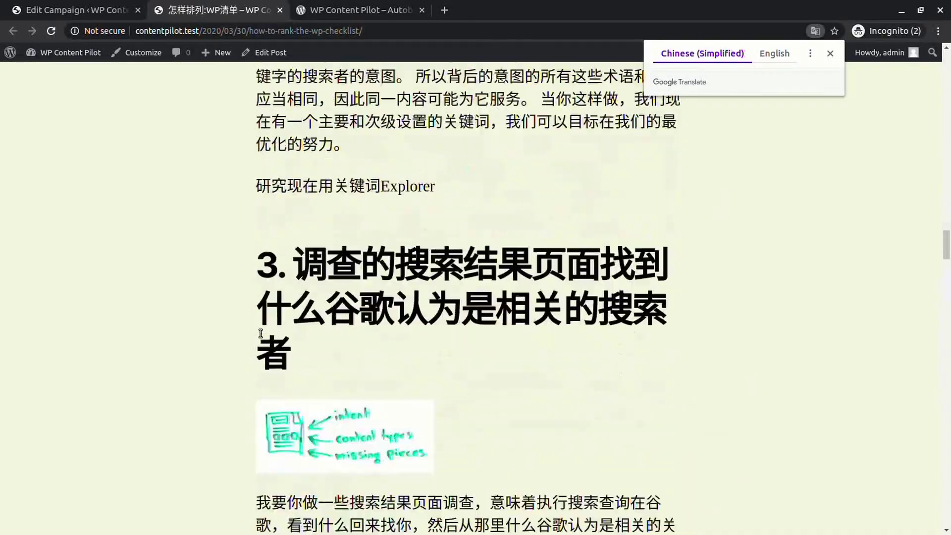
{"action": "scroll", "coordinate": [261, 333], "scroll_direction": "down", "scroll_amount": 8}
{"action": "scroll", "coordinate": [261, 333], "scroll_direction": "down", "scroll_amount": 8}
Close the post tab and check Plugins > Installed Plugins.
{"action": "scroll", "coordinate": [261, 333], "scroll_direction": "down", "scroll_amount": 6}
{"action": "key", "text": "ctrl+w"}
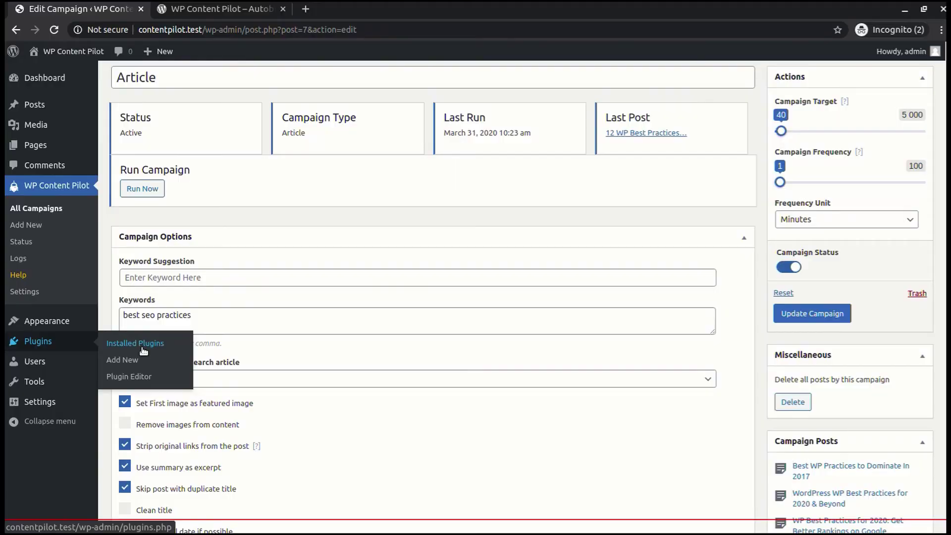
{"action": "left_click", "coordinate": [142, 397]}
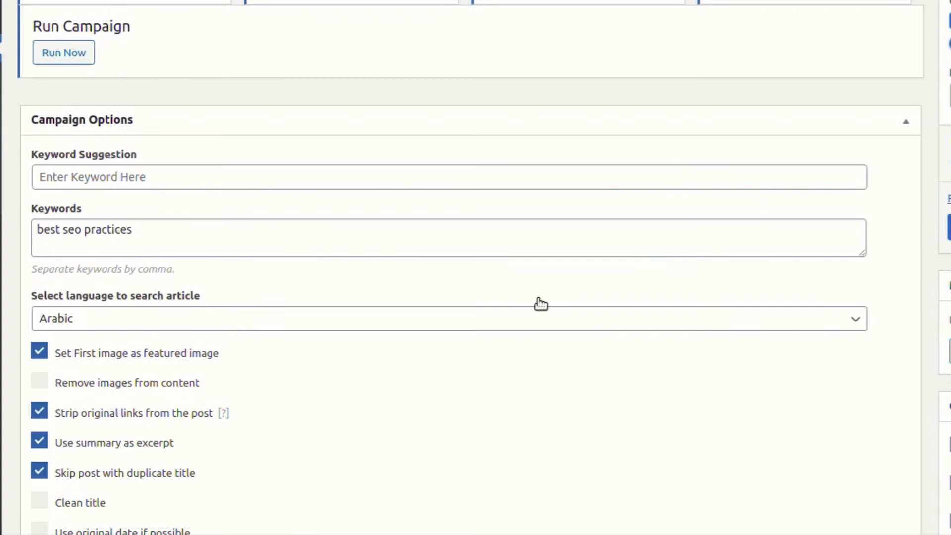
{"action": "scroll", "coordinate": [542, 304], "scroll_direction": "down", "scroll_amount": 3}
{"action": "scroll", "coordinate": [505, 282], "scroll_direction": "down", "scroll_amount": 7}
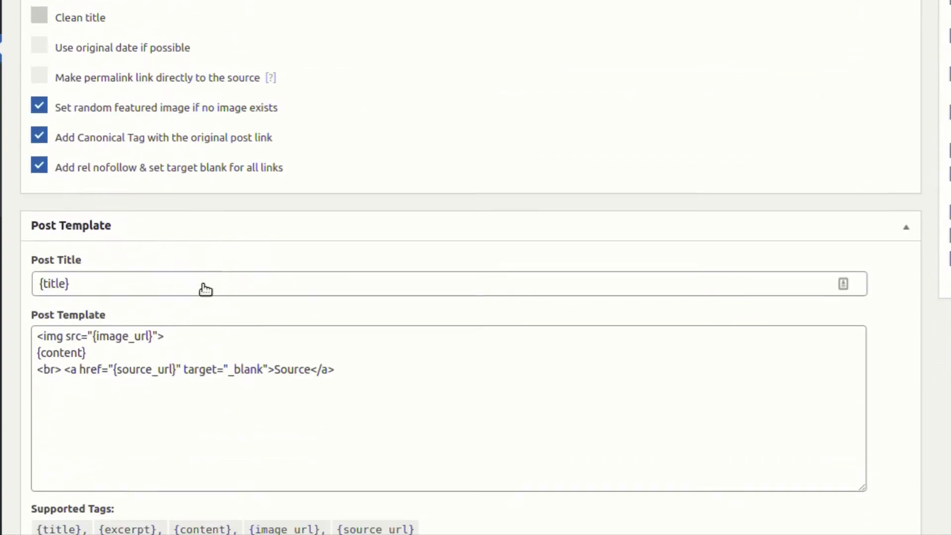
{"action": "scroll", "coordinate": [206, 289], "scroll_direction": "down", "scroll_amount": 3}
{"action": "scroll", "coordinate": [132, 298], "scroll_direction": "down", "scroll_amount": 4}
Set Post type to Page, save and run, opening 'SEO Best Practices and Tips'.
{"action": "left_click", "coordinate": [81, 299]}
{"action": "left_click", "coordinate": [51, 331]}
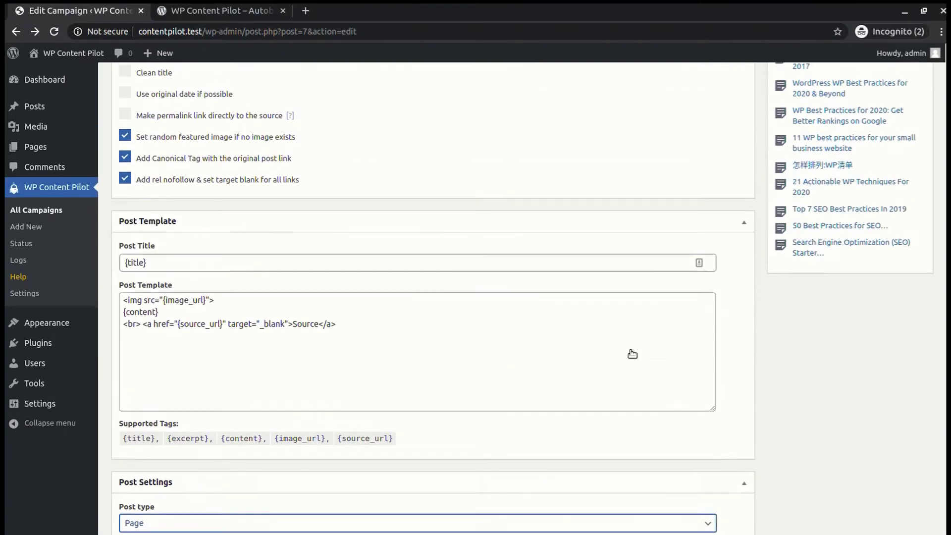
{"action": "scroll", "coordinate": [633, 353], "scroll_direction": "up", "scroll_amount": 8}
{"action": "left_click", "coordinate": [807, 255]}
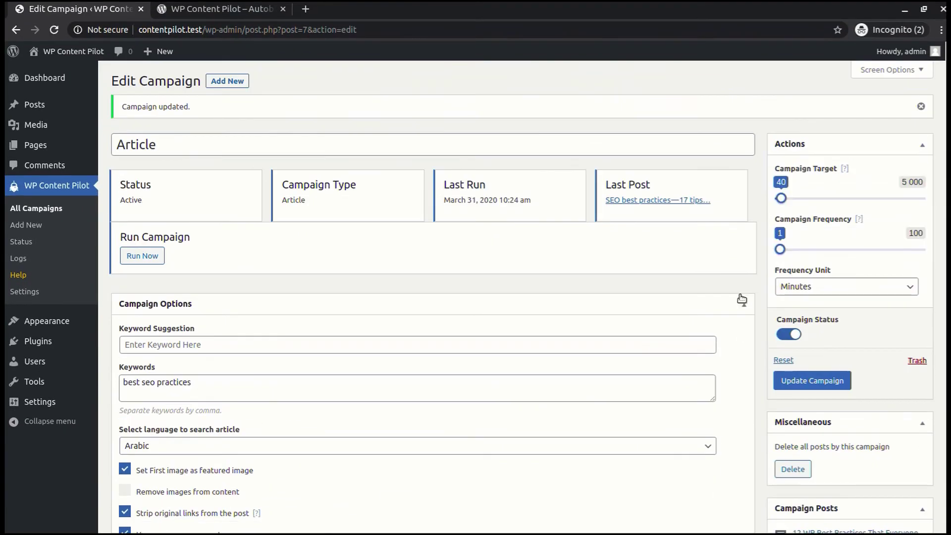
{"action": "left_click", "coordinate": [152, 263]}
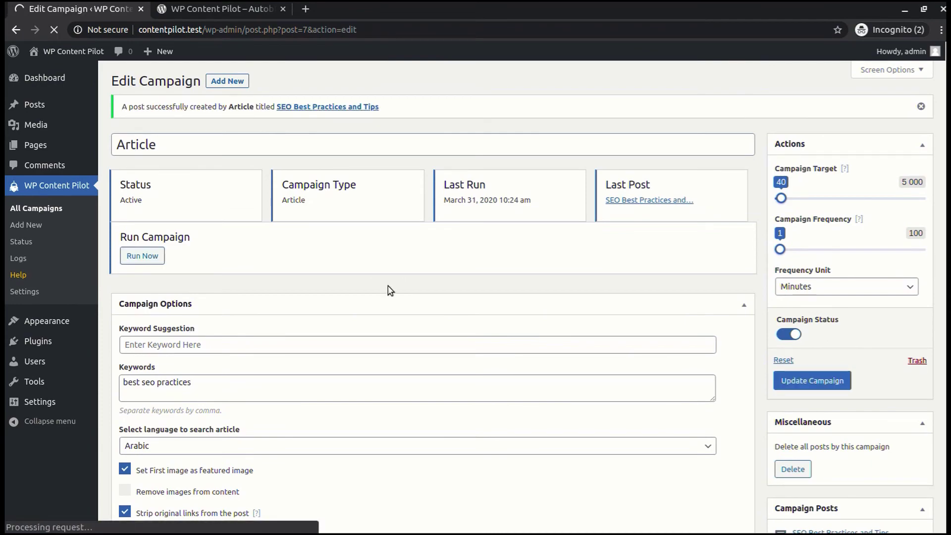
{"action": "left_click", "coordinate": [370, 104]}
Switch the campaign back to Post type Post with status Private.
{"action": "scroll", "coordinate": [415, 339], "scroll_direction": "down", "scroll_amount": 3}
{"action": "scroll", "coordinate": [415, 338], "scroll_direction": "up", "scroll_amount": 4}
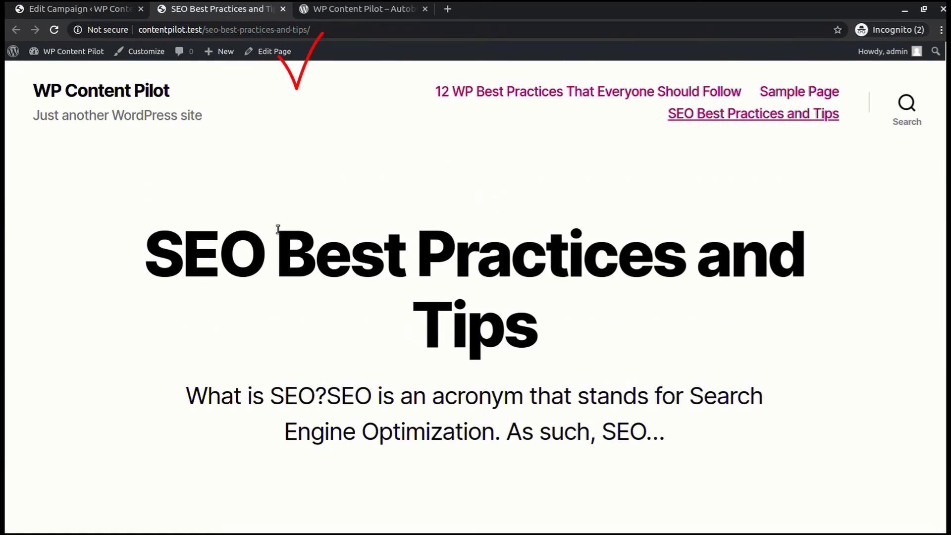
{"action": "left_click", "coordinate": [79, 8]}
{"action": "scroll", "coordinate": [415, 347], "scroll_direction": "down", "scroll_amount": 10}
{"action": "left_click", "coordinate": [155, 303]}
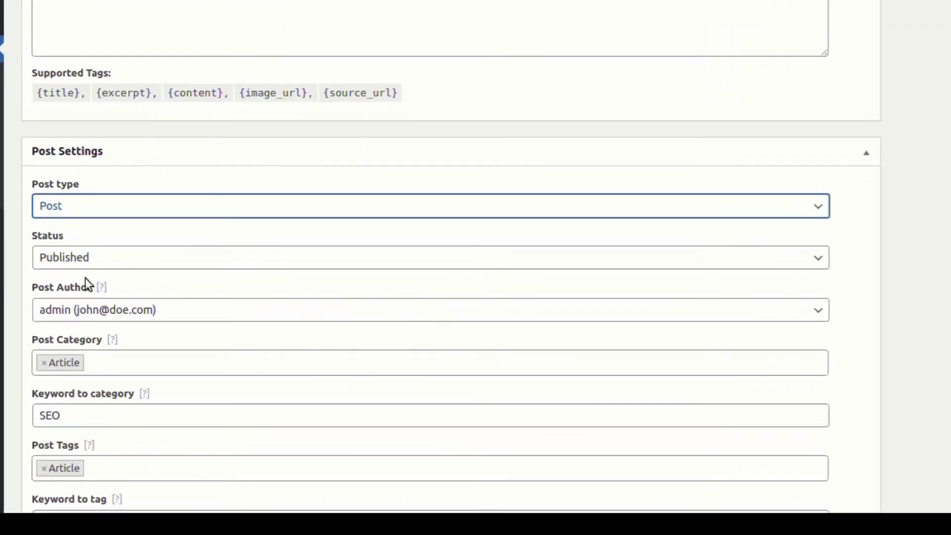
{"action": "left_click", "coordinate": [157, 344]}
{"action": "left_click", "coordinate": [54, 284]}
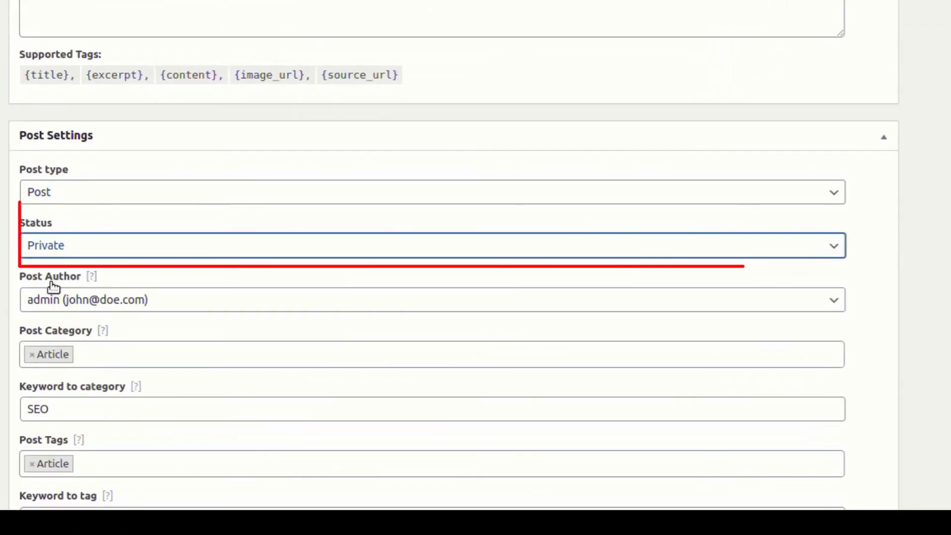
Review Posts > All Posts for the newly created private post.
{"action": "scroll", "coordinate": [891, 258], "scroll_direction": "up", "scroll_amount": 5}
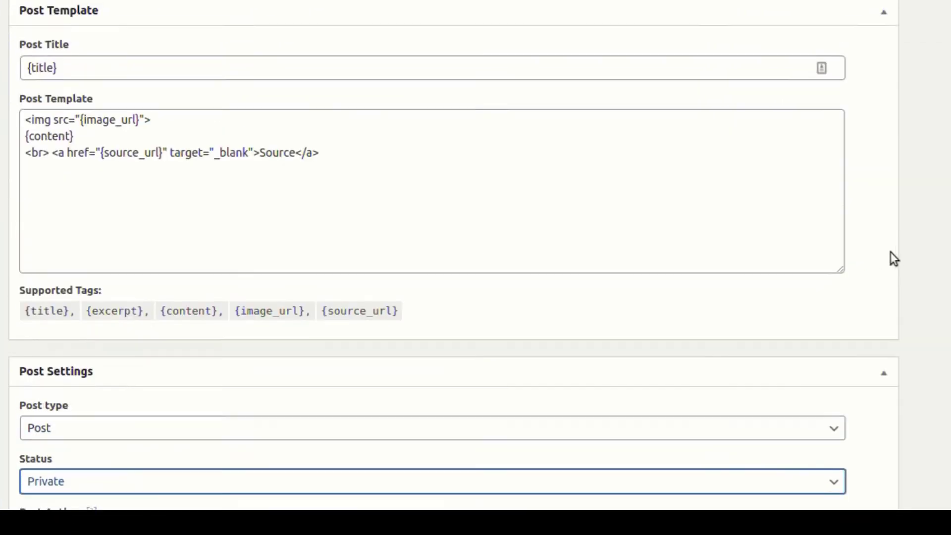
{"action": "scroll", "coordinate": [889, 254], "scroll_direction": "up", "scroll_amount": 10}
{"action": "scroll", "coordinate": [889, 254], "scroll_direction": "up", "scroll_amount": 5}
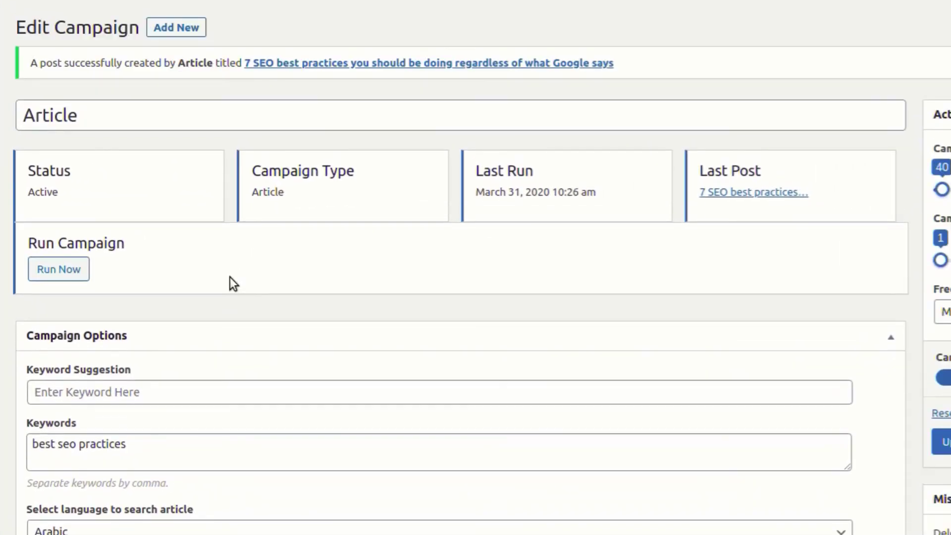
{"action": "left_click", "coordinate": [30, 62]}
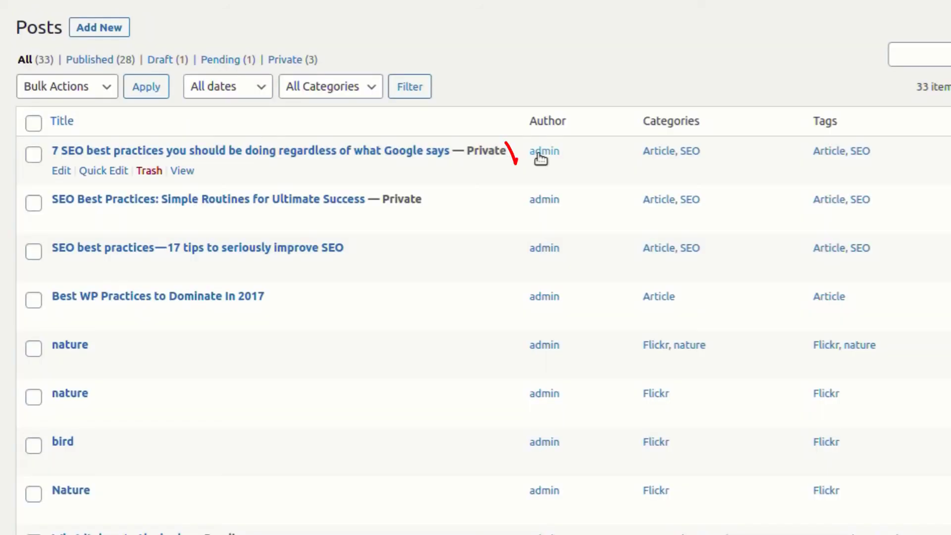
{"action": "scroll", "coordinate": [261, 276], "scroll_direction": "down", "scroll_amount": 8}
{"action": "scroll", "coordinate": [261, 261], "scroll_direction": "down", "scroll_amount": 10}
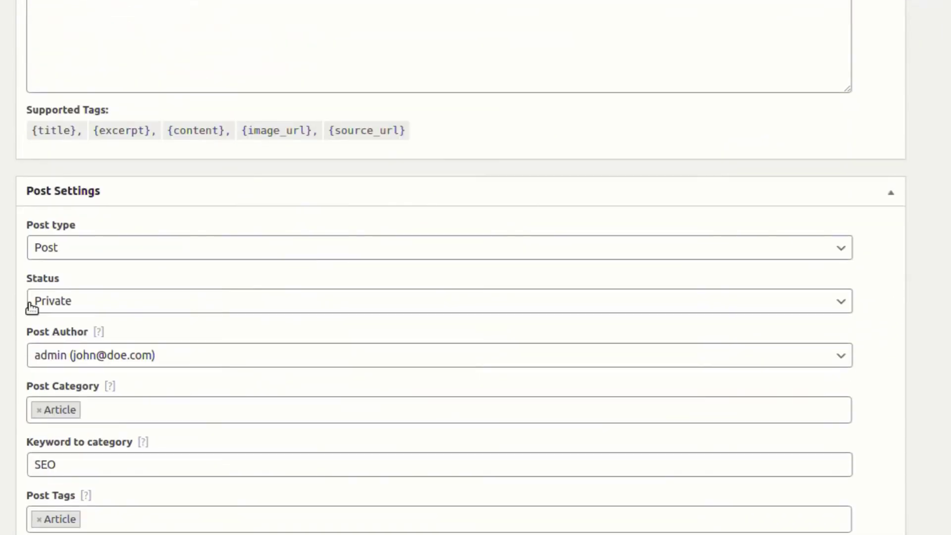
Set status to Draft, save, and run the campaign to create a draft post.
{"action": "left_click", "coordinate": [31, 301]}
{"action": "left_click", "coordinate": [852, 358]}
{"action": "left_click", "coordinate": [878, 313]}
{"action": "left_click", "coordinate": [142, 255]}
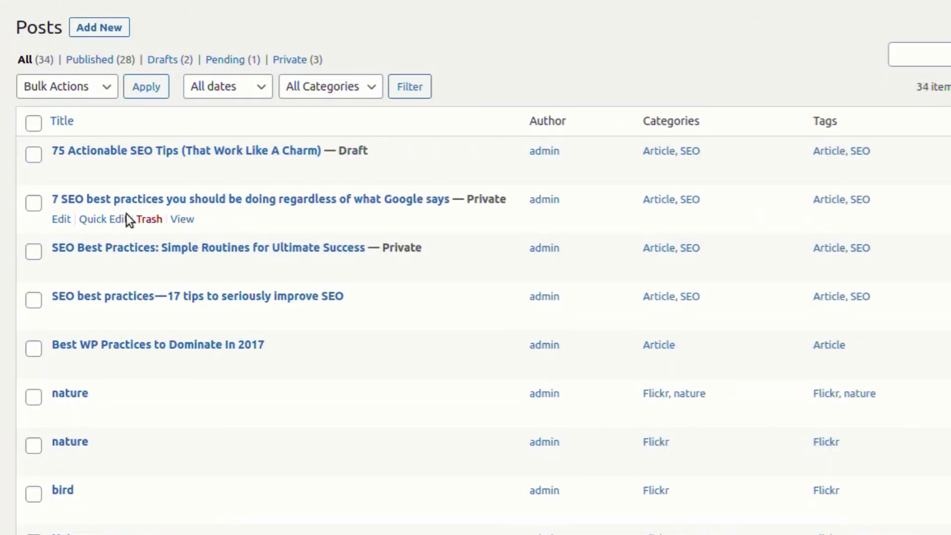
Set status to Pending review, run, and find 'The 6 Best Blogging SEO Practices of 2020' in Posts.
{"action": "scroll", "coordinate": [228, 411], "scroll_direction": "down", "scroll_amount": 10}
{"action": "scroll", "coordinate": [248, 458], "scroll_direction": "down", "scroll_amount": 3}
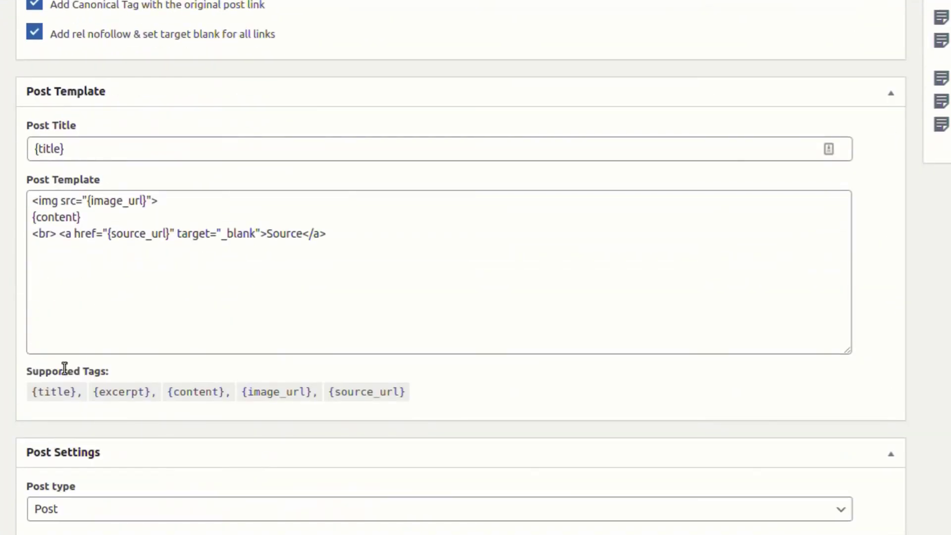
{"action": "scroll", "coordinate": [63, 367], "scroll_direction": "down", "scroll_amount": 3}
{"action": "left_click", "coordinate": [87, 433]}
{"action": "left_click", "coordinate": [86, 475]}
{"action": "scroll", "coordinate": [821, 304], "scroll_direction": "up", "scroll_amount": 10}
{"action": "scroll", "coordinate": [822, 304], "scroll_direction": "up", "scroll_amount": 4}
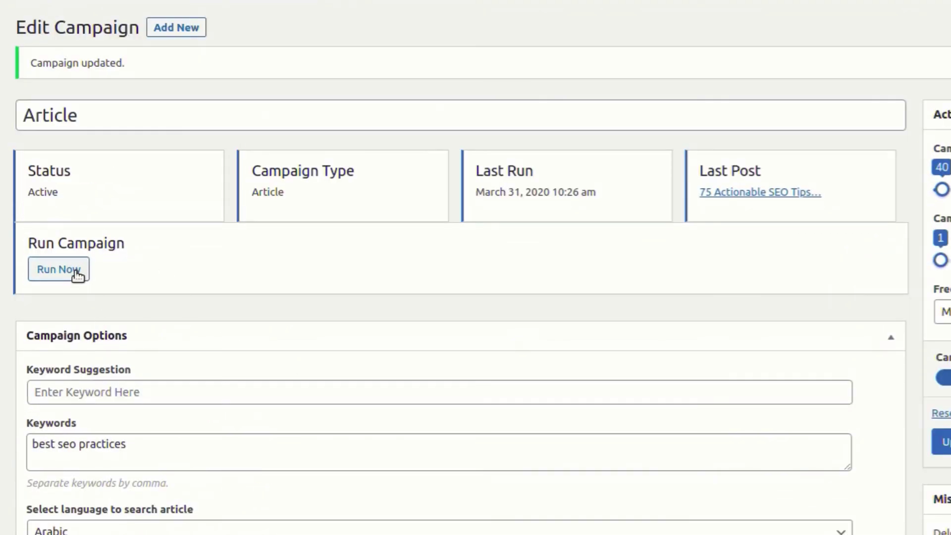
{"action": "left_click", "coordinate": [77, 272]}
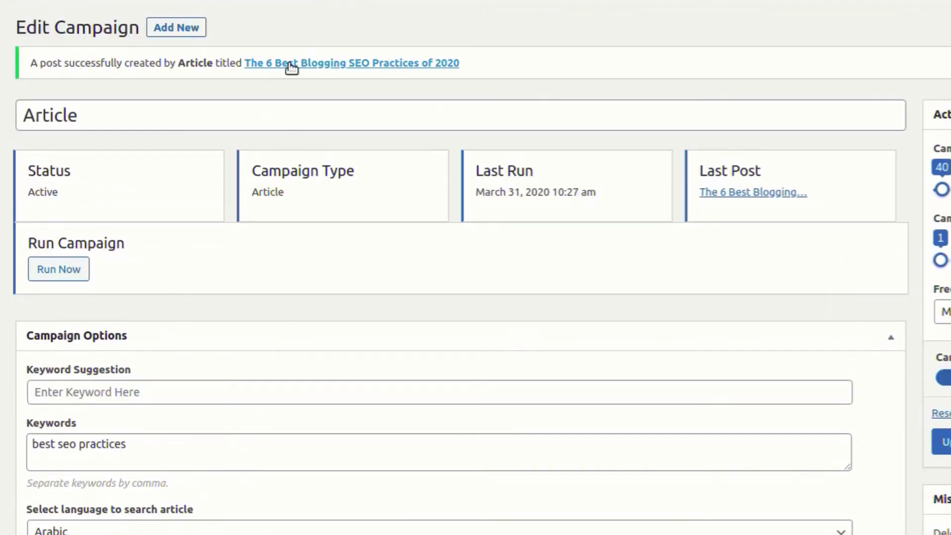
{"action": "left_click", "coordinate": [291, 65]}
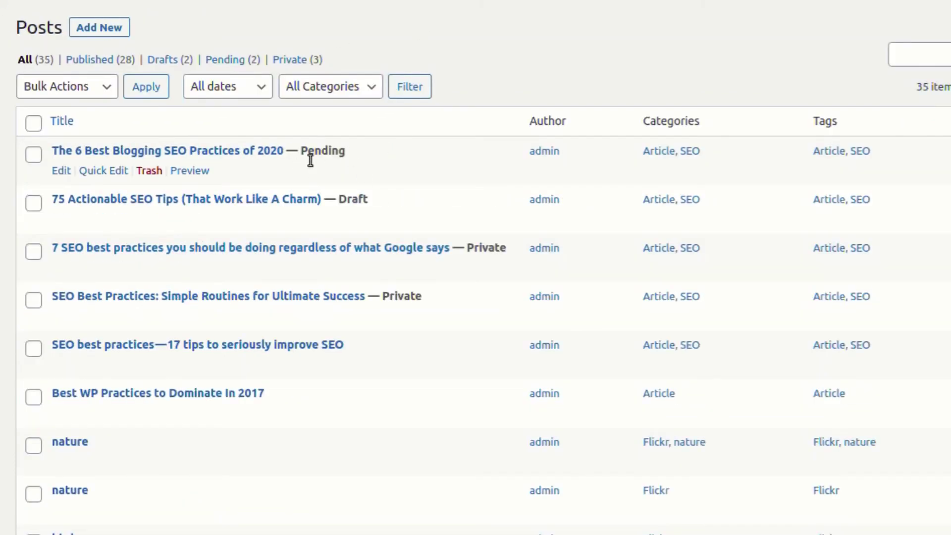
Set the campaign's post status to Published and update the campaign.
{"action": "scroll", "coordinate": [333, 425], "scroll_direction": "up", "scroll_amount": 3}
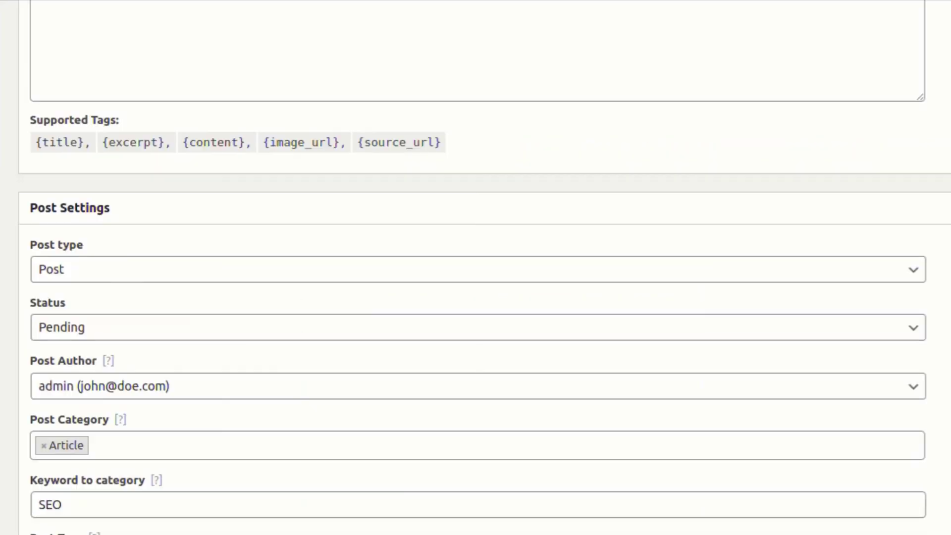
{"action": "scroll", "coordinate": [549, 453], "scroll_direction": "down", "scroll_amount": 5}
{"action": "scroll", "coordinate": [541, 452], "scroll_direction": "down", "scroll_amount": 10}
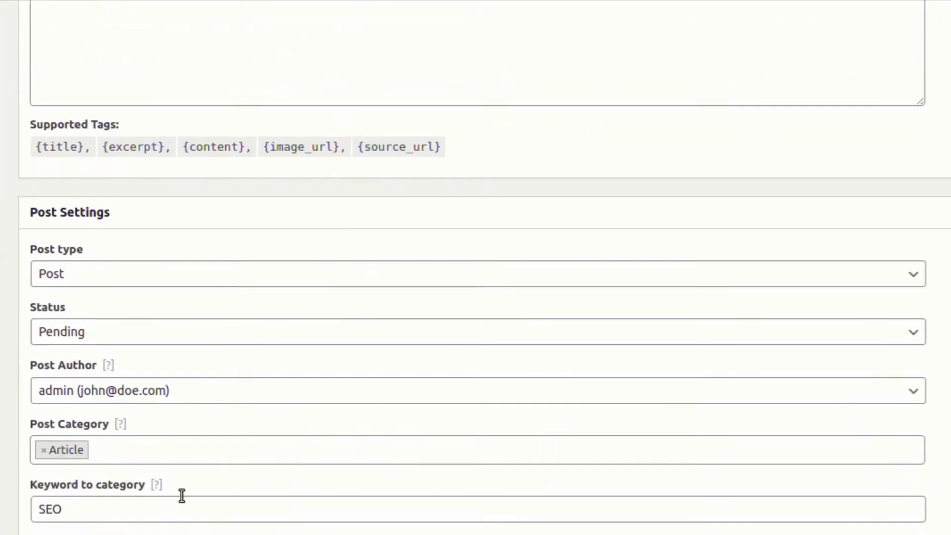
{"action": "left_click", "coordinate": [120, 326]}
{"action": "left_click", "coordinate": [121, 346]}
{"action": "scroll", "coordinate": [797, 291], "scroll_direction": "up", "scroll_amount": 7}
{"action": "scroll", "coordinate": [792, 307], "scroll_direction": "up", "scroll_amount": 8}
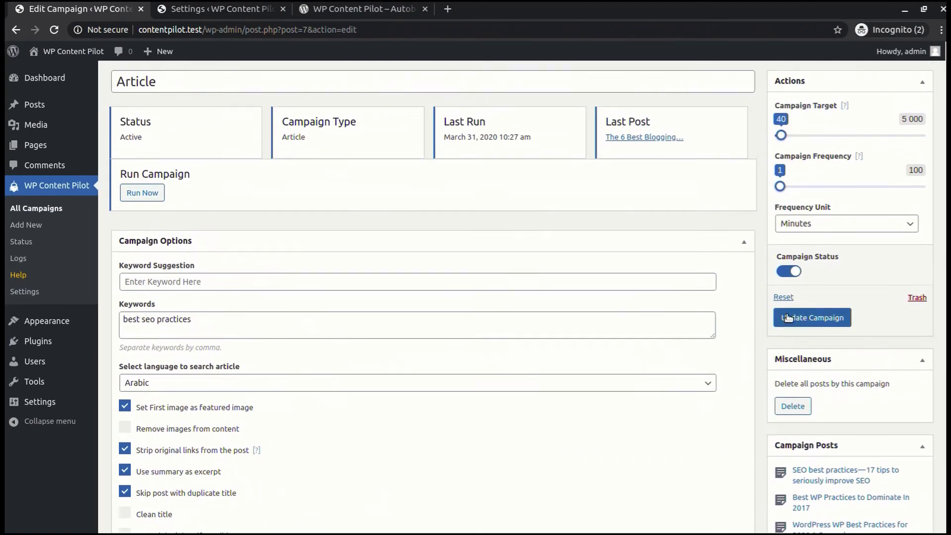
{"action": "left_click", "coordinate": [807, 315]}
Run the campaign, then view the post-publish notification email in WP Mail Log.
{"action": "left_click", "coordinate": [149, 256]}
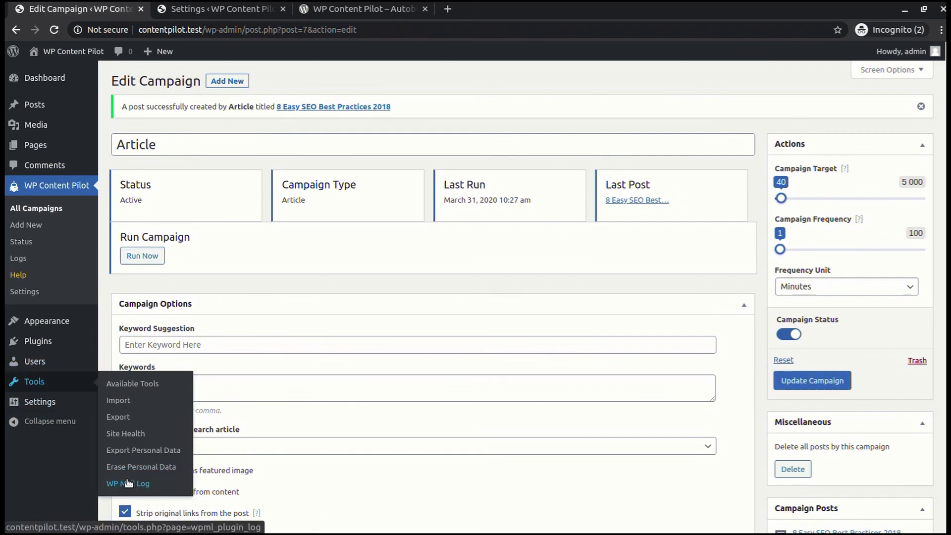
{"action": "left_click", "coordinate": [127, 483]}
{"action": "left_click", "coordinate": [499, 209]}
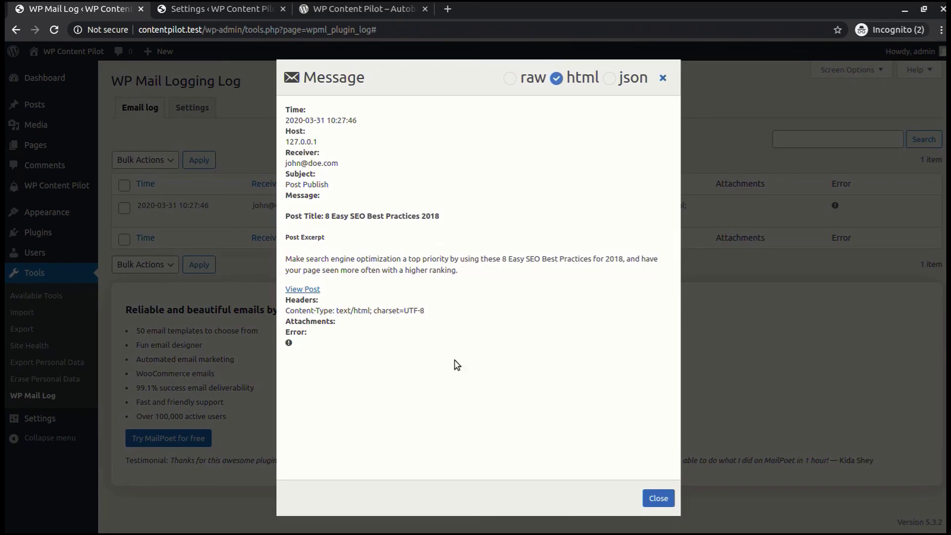